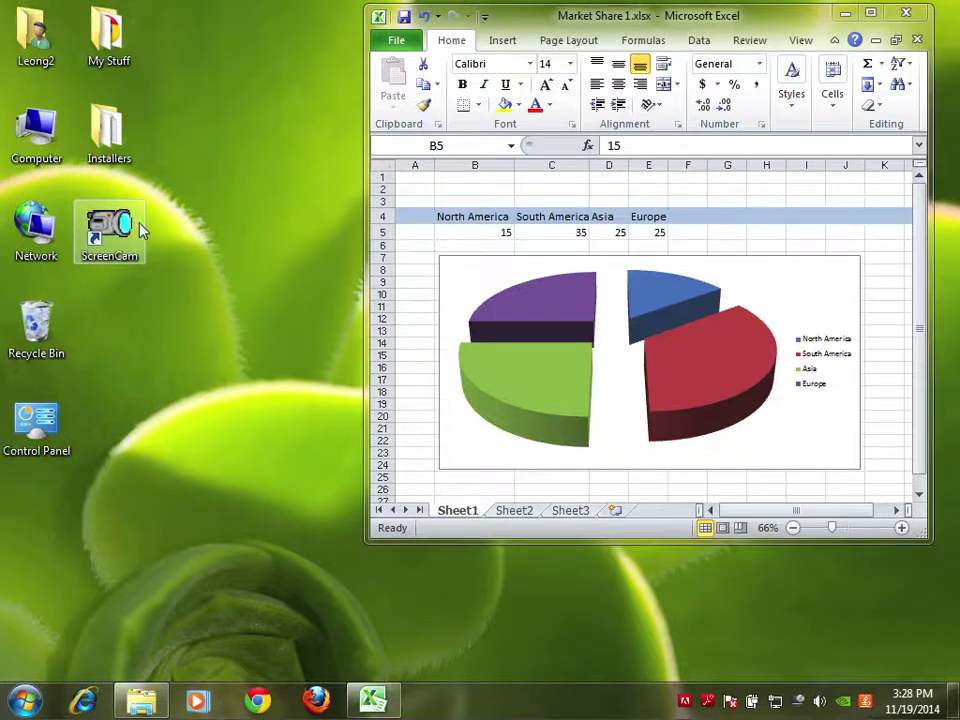
Step: Launch ScreenCam and move its control and editor windows down, uncovering the Excel pie chart
right_click(127, 225)
click(231, 240)
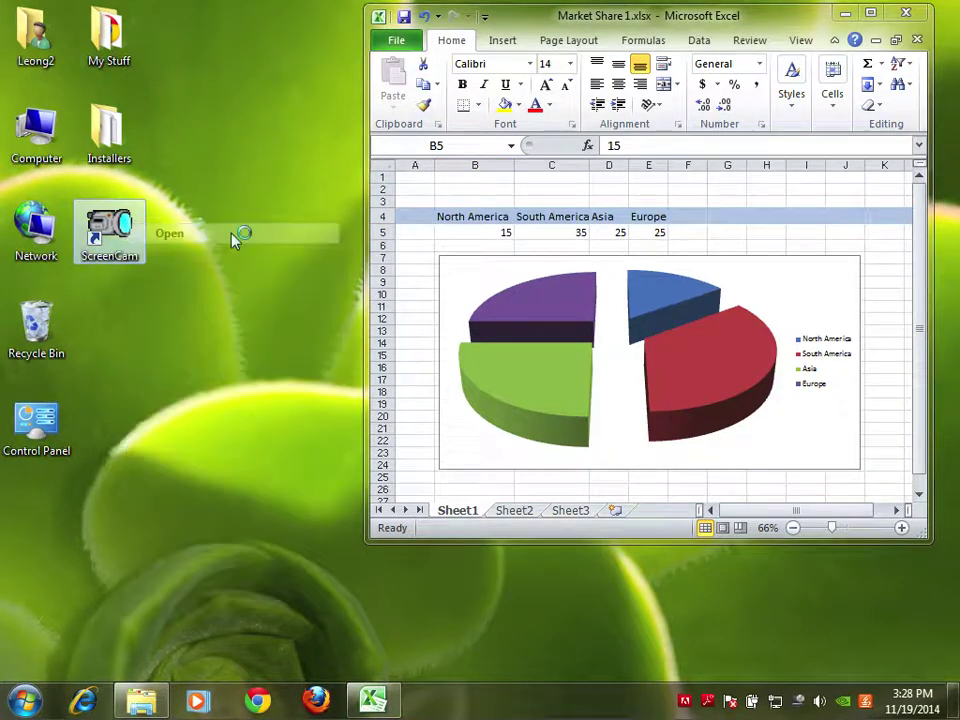
mouse_move(292, 218)
mouse_down()
mouse_move(148, 392)
mouse_move(126, 546)
mouse_up()
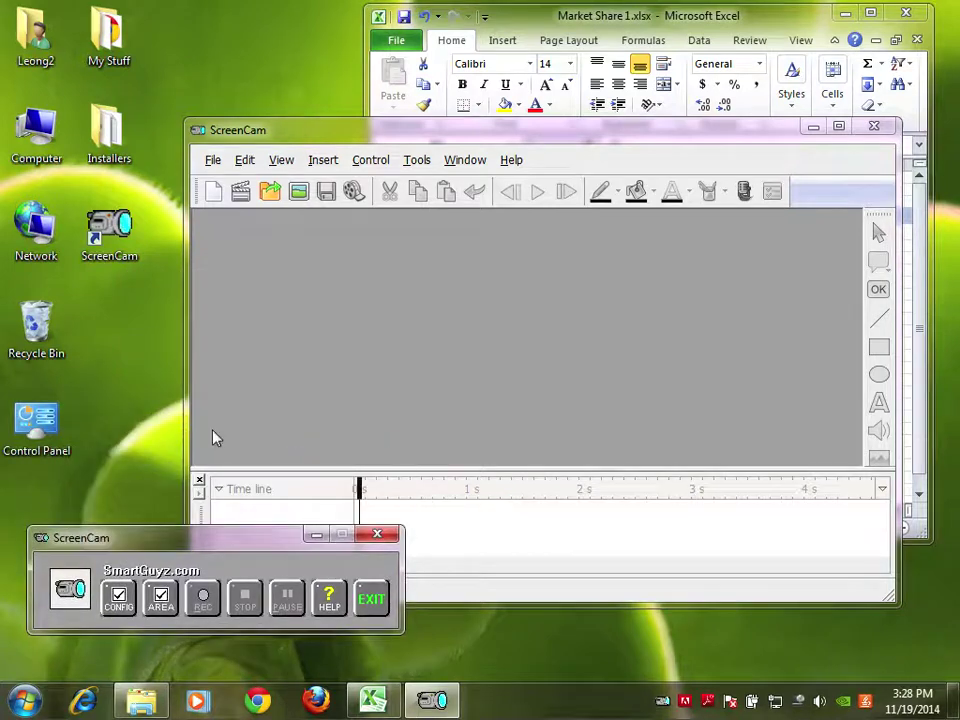
drag(435, 133, 545, 572)
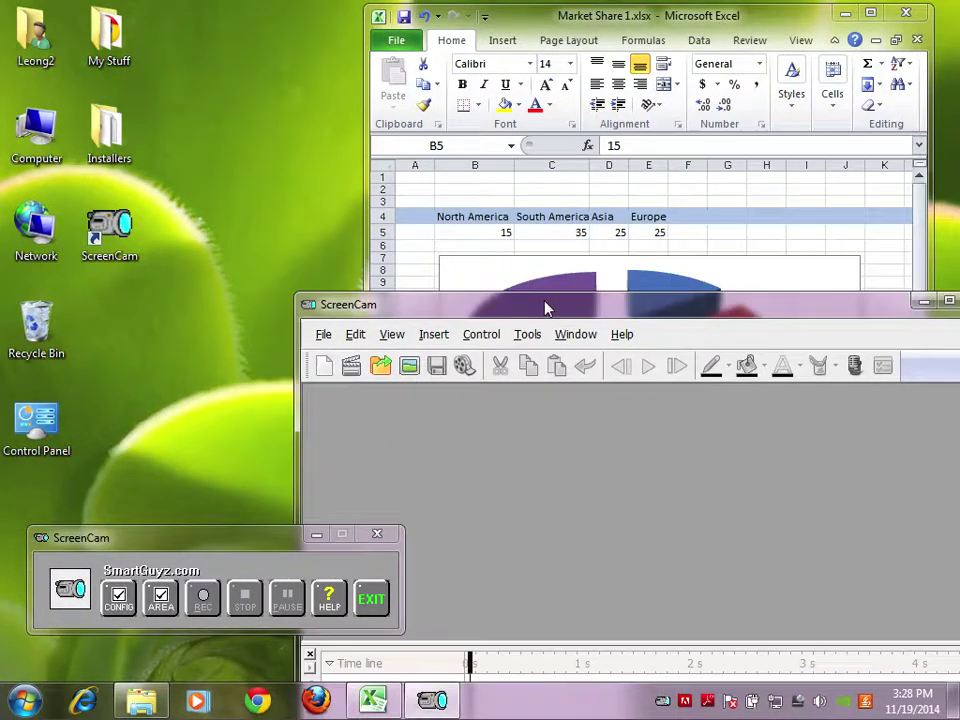
click(117, 597)
Step: In EZ Config, keep the EZ interface open while recording and capture a screen area
mouse_move(647, 355)
mouse_down()
mouse_move(589, 304)
mouse_move(508, 161)
mouse_move(437, 120)
mouse_up()
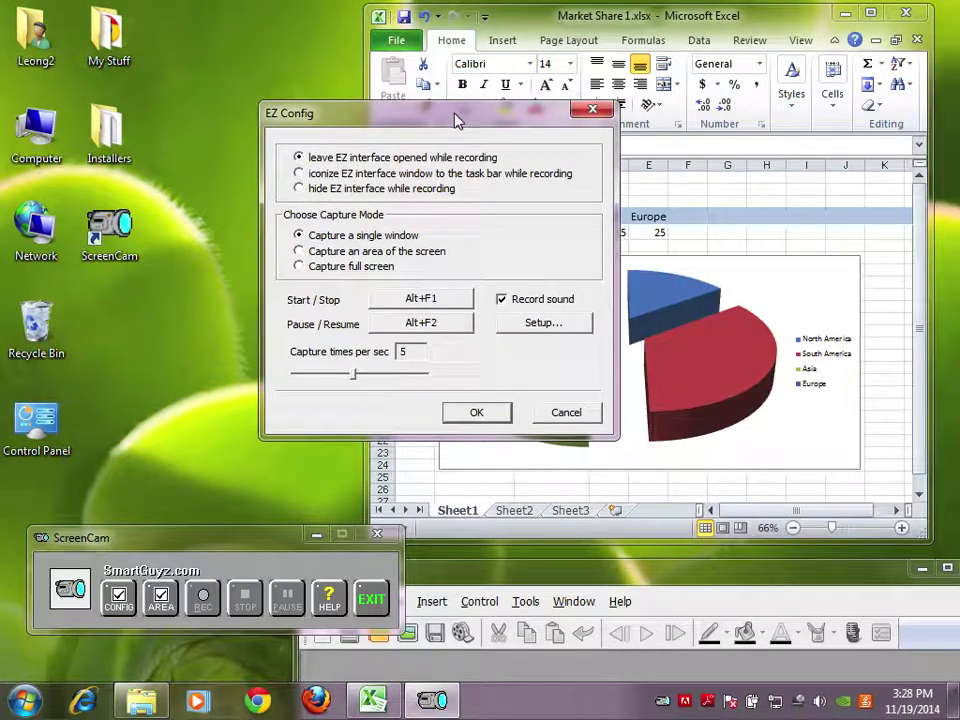
click(306, 190)
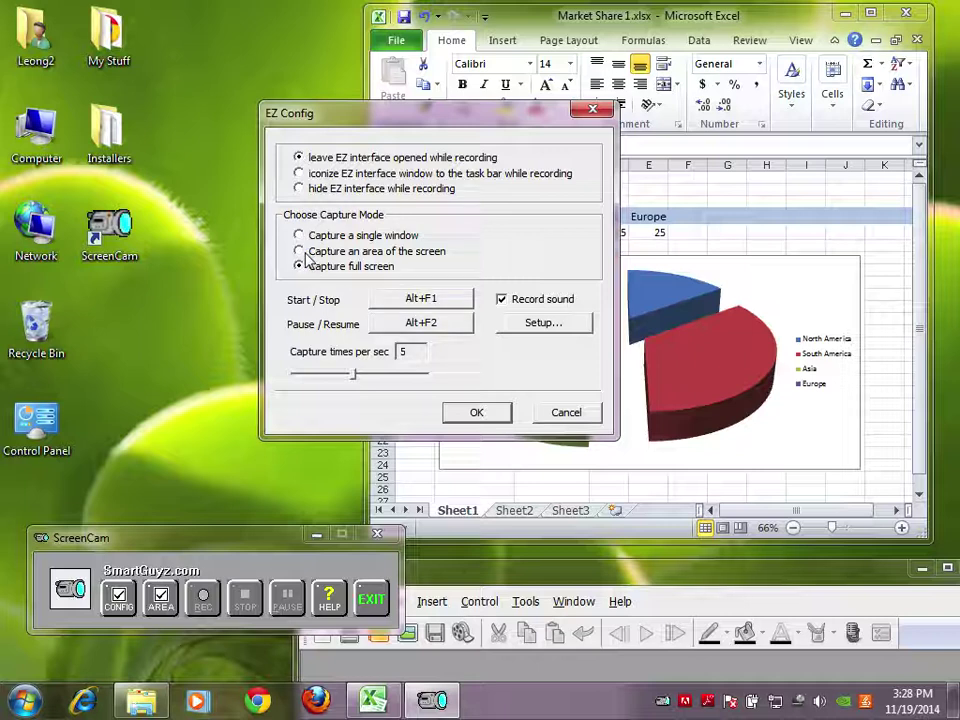
click(300, 251)
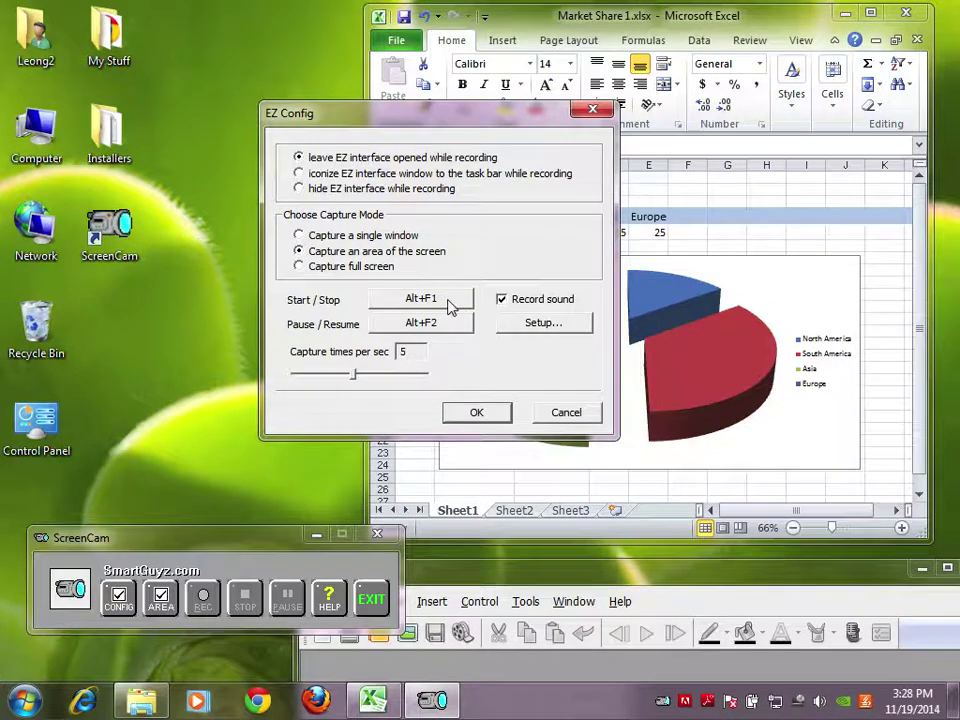
Step: Try Alt+3 and Alt+4 hotkeys but cancel both, keeping the original hotkeys
click(459, 309)
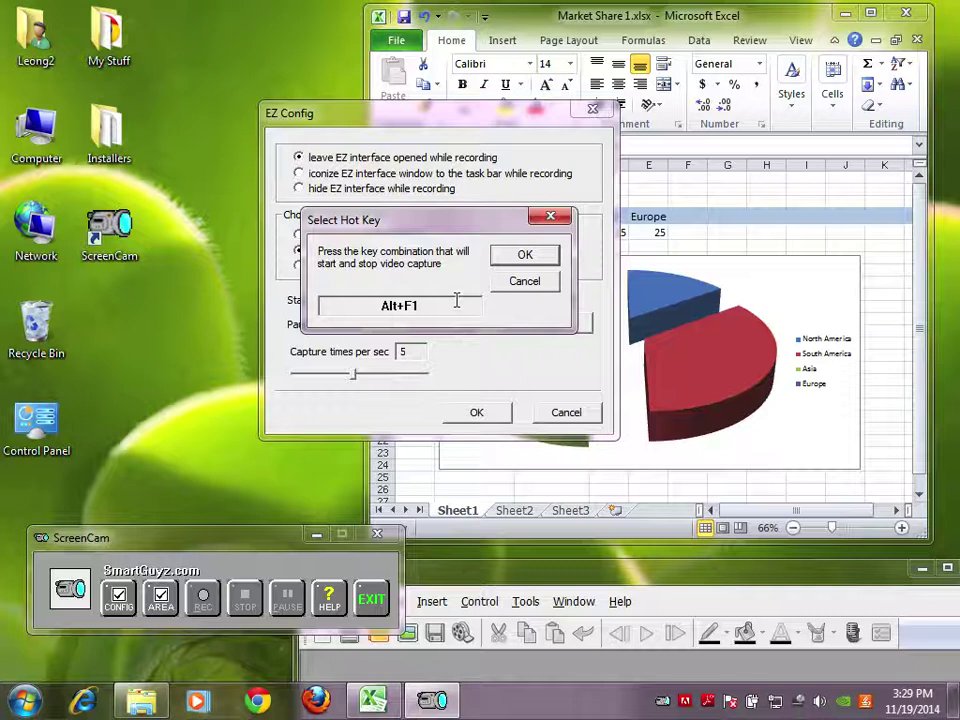
key(alt+3)
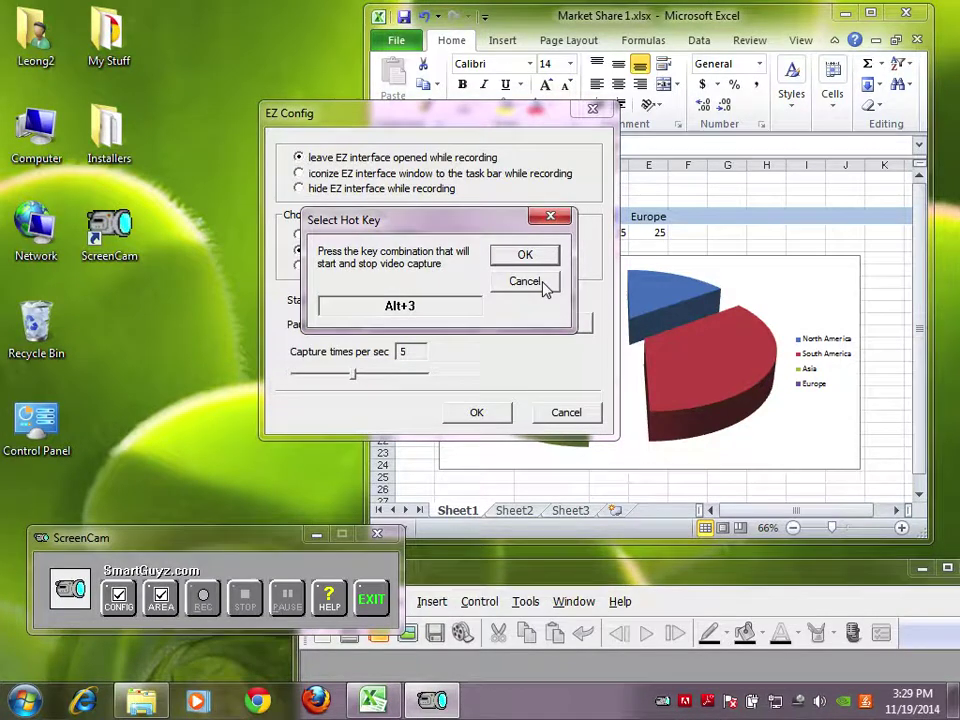
click(543, 283)
click(455, 333)
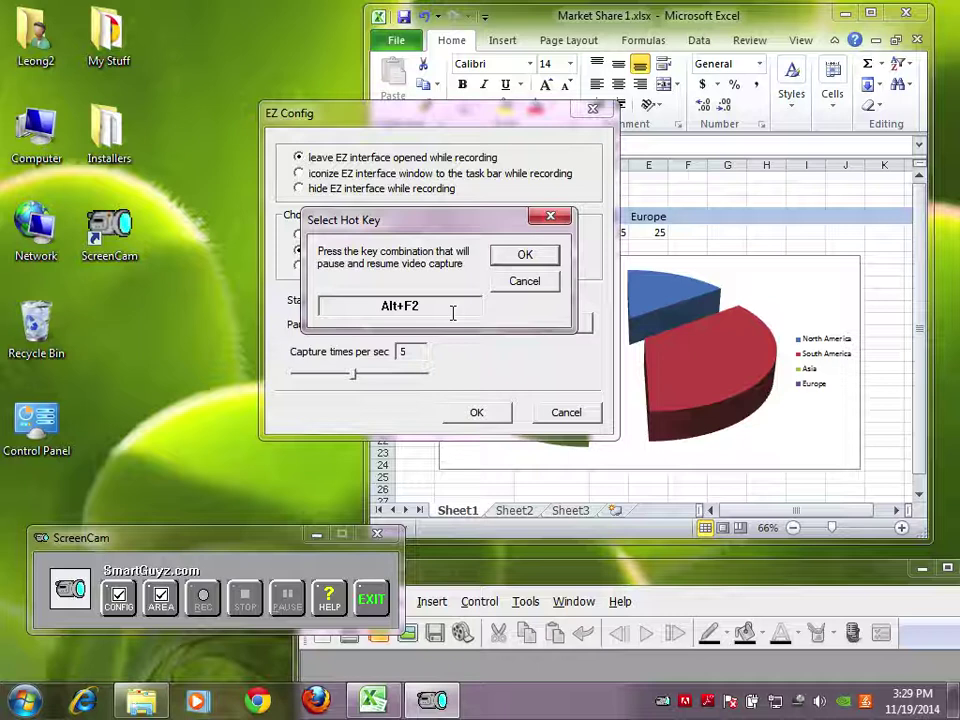
key(alt+4)
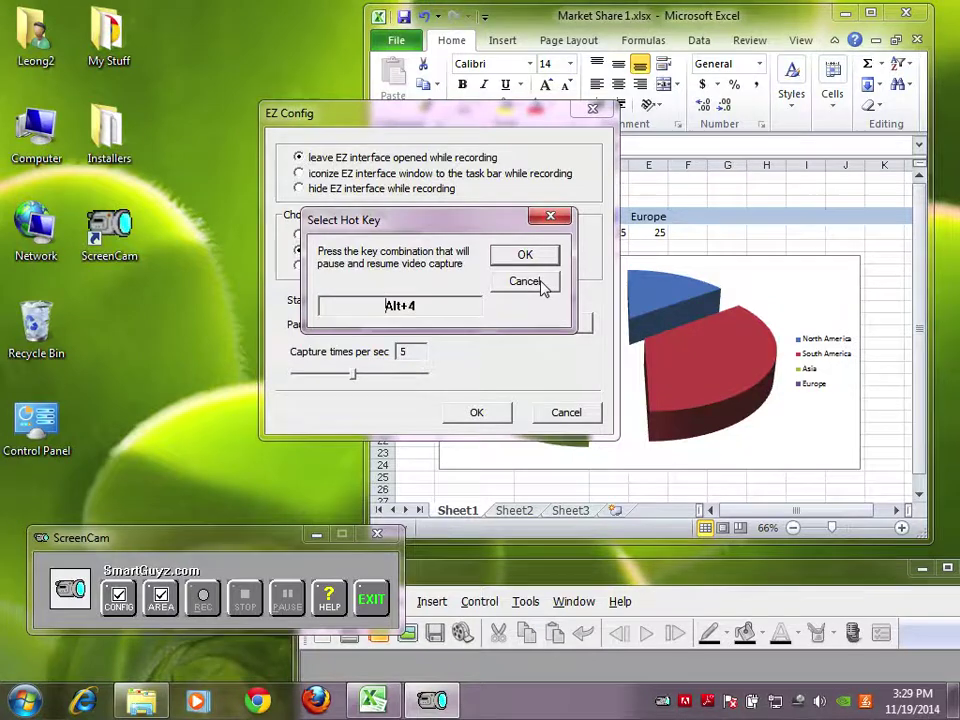
click(543, 283)
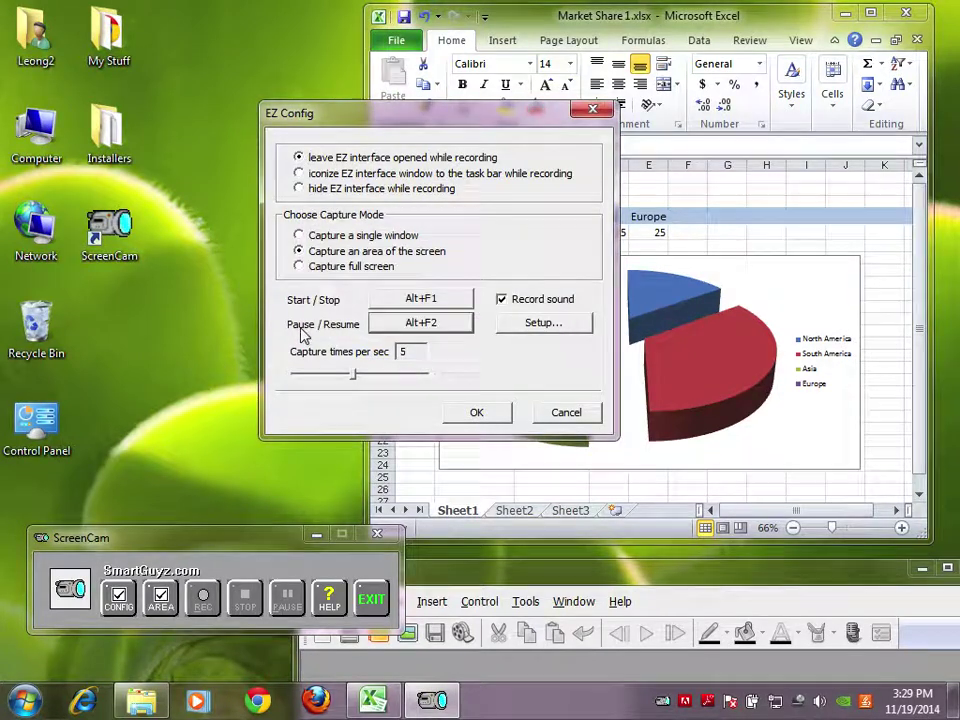
Step: Turn on sound recording, set five captures per second, and confirm EZ Config
click(503, 300)
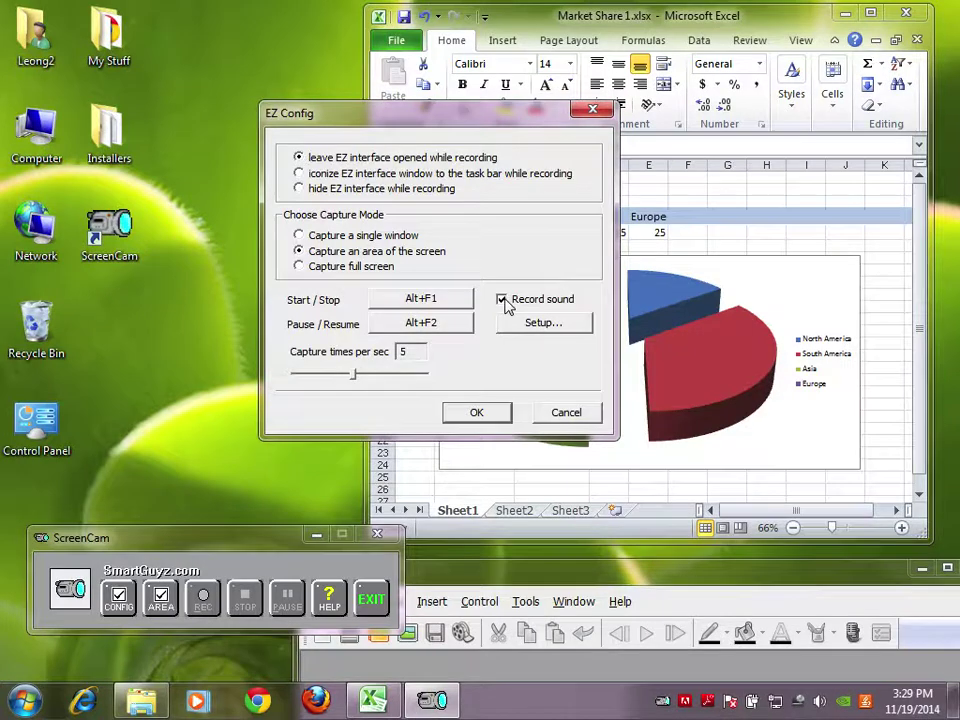
click(530, 322)
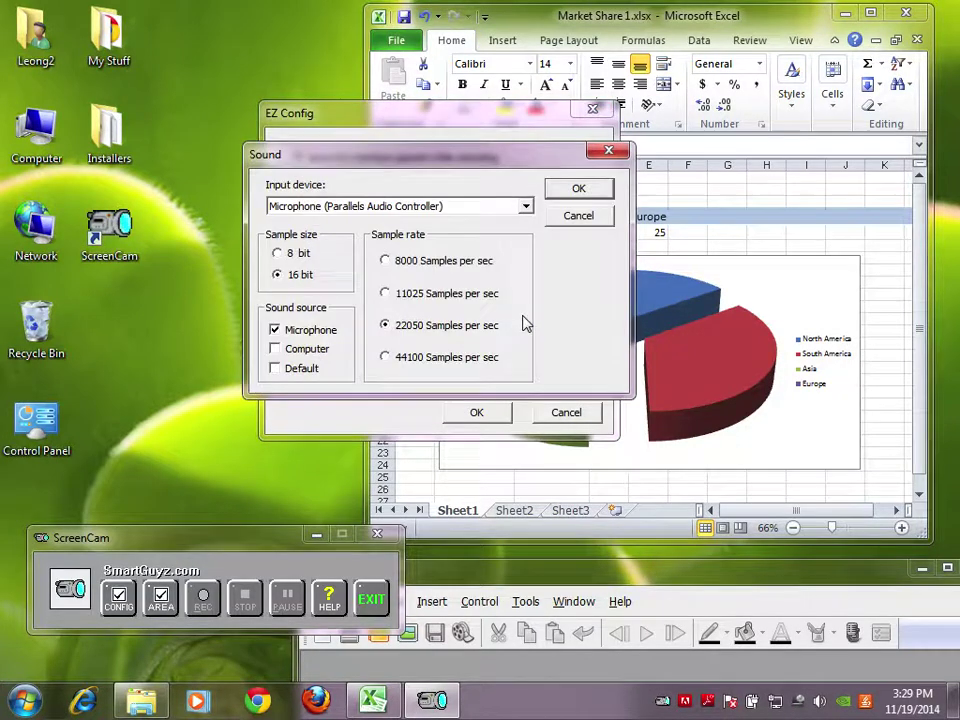
click(580, 217)
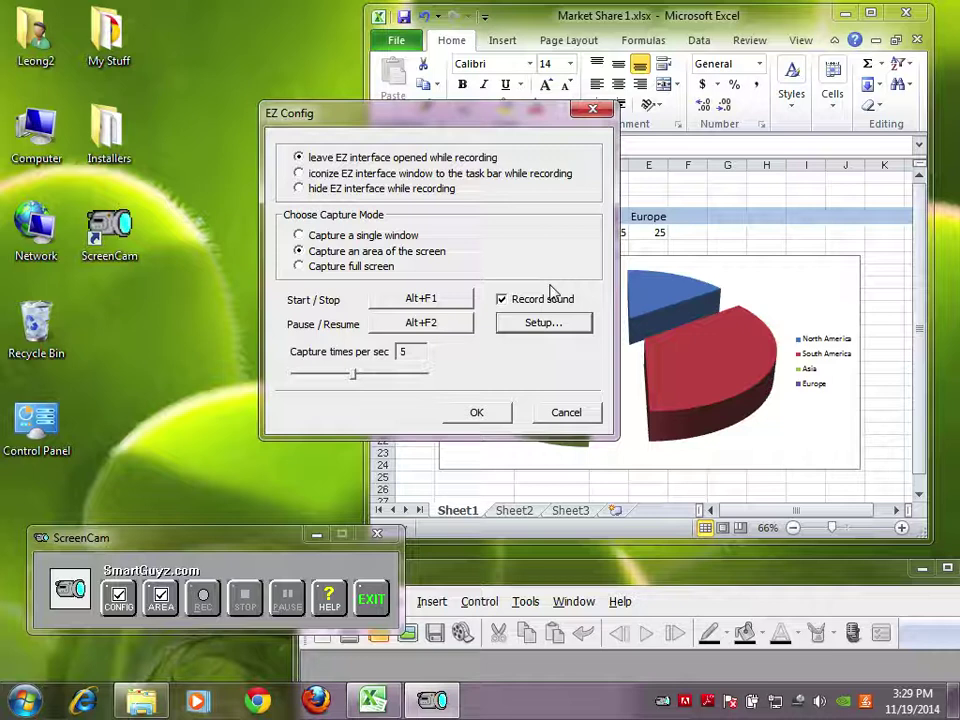
mouse_move(376, 378)
mouse_down()
mouse_move(396, 378)
mouse_move(328, 379)
mouse_up()
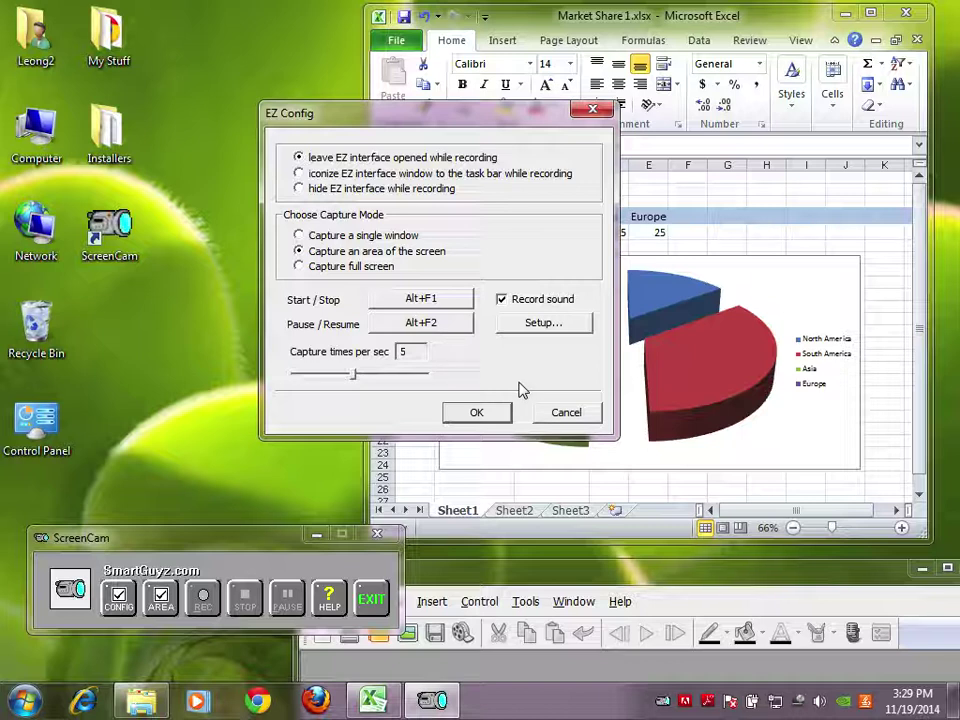
click(478, 415)
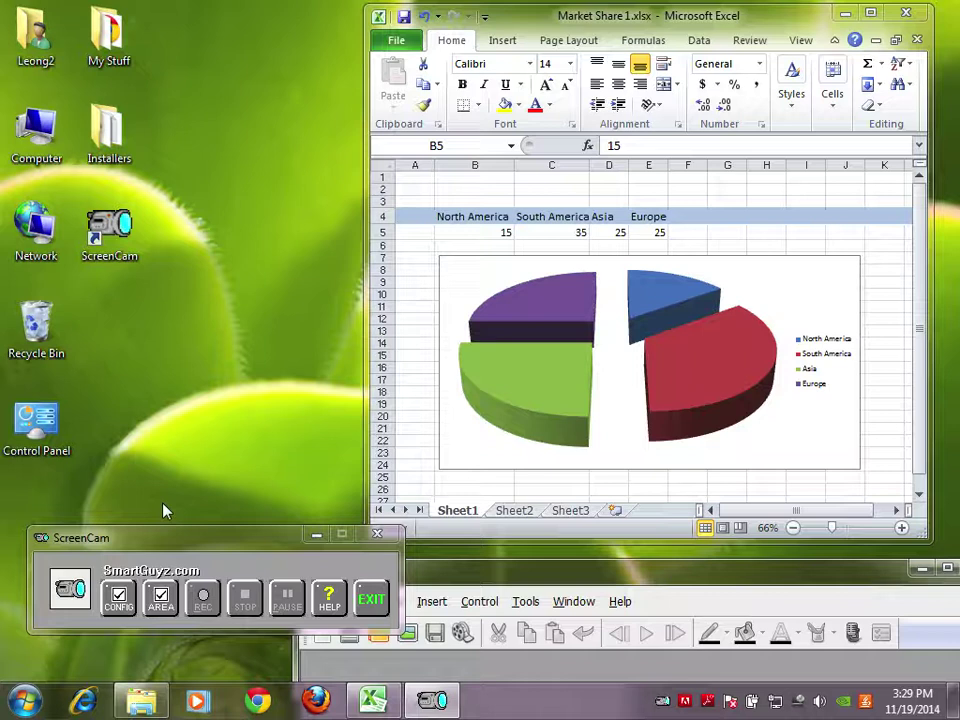
Step: Outline the Excel workbook window as the capture area and confirm the selection
click(166, 540)
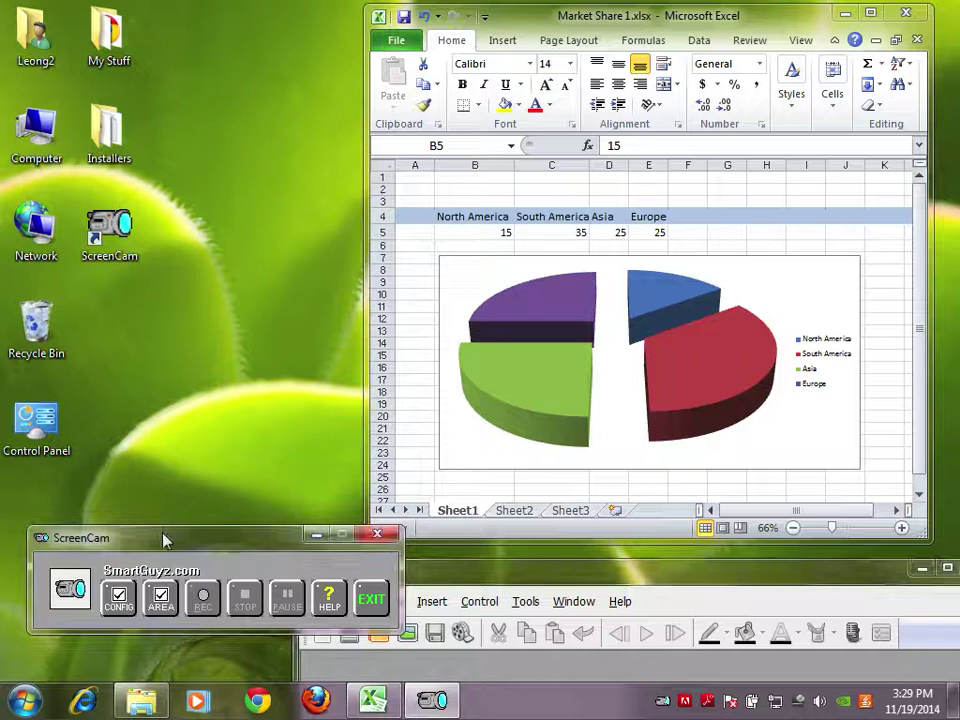
click(161, 597)
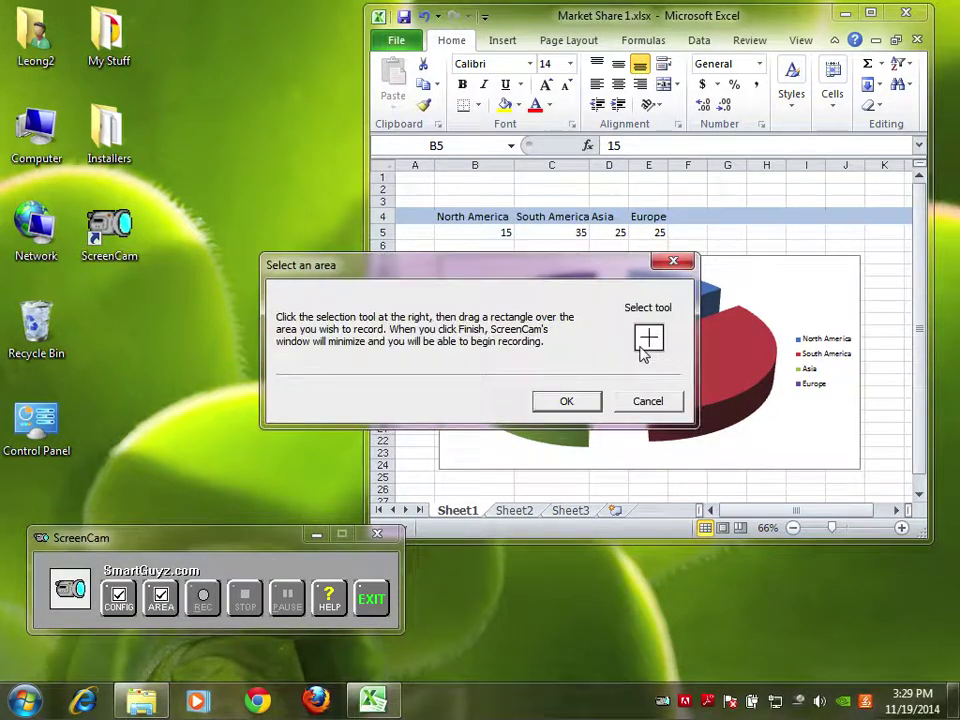
mouse_move(648, 336)
mouse_down()
mouse_move(810, 527)
mouse_move(874, 563)
mouse_move(933, 541)
mouse_up()
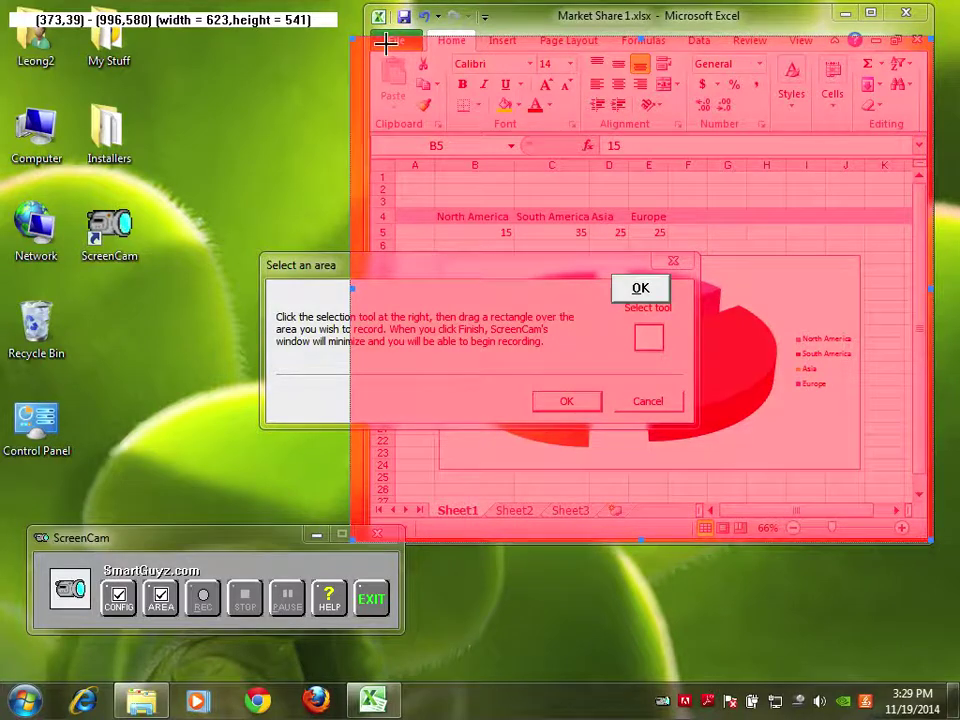
drag(354, 39, 366, 8)
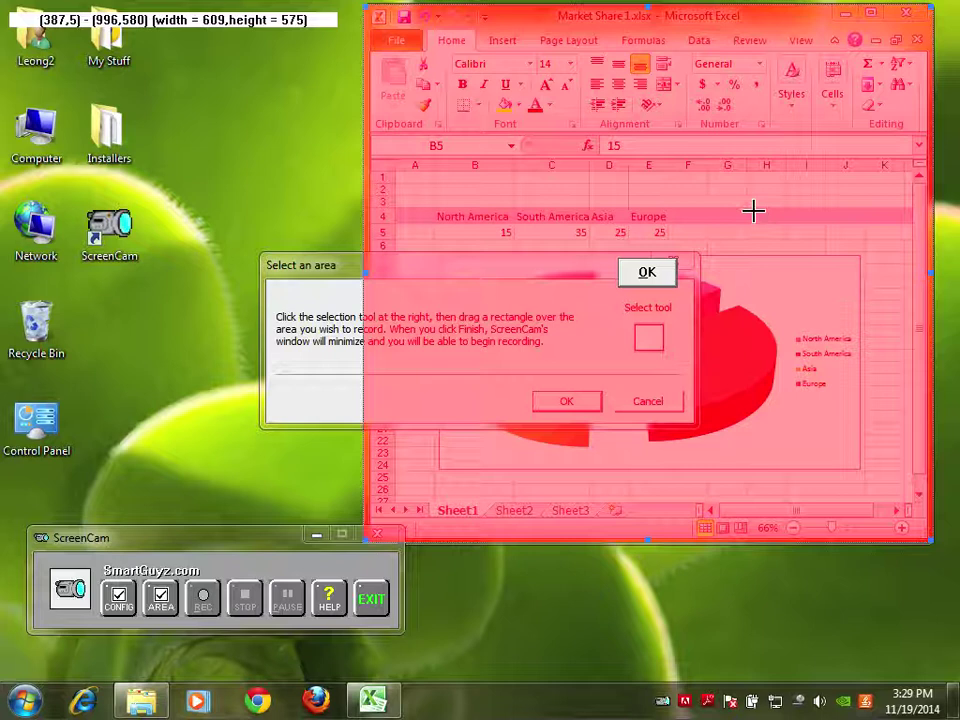
click(661, 277)
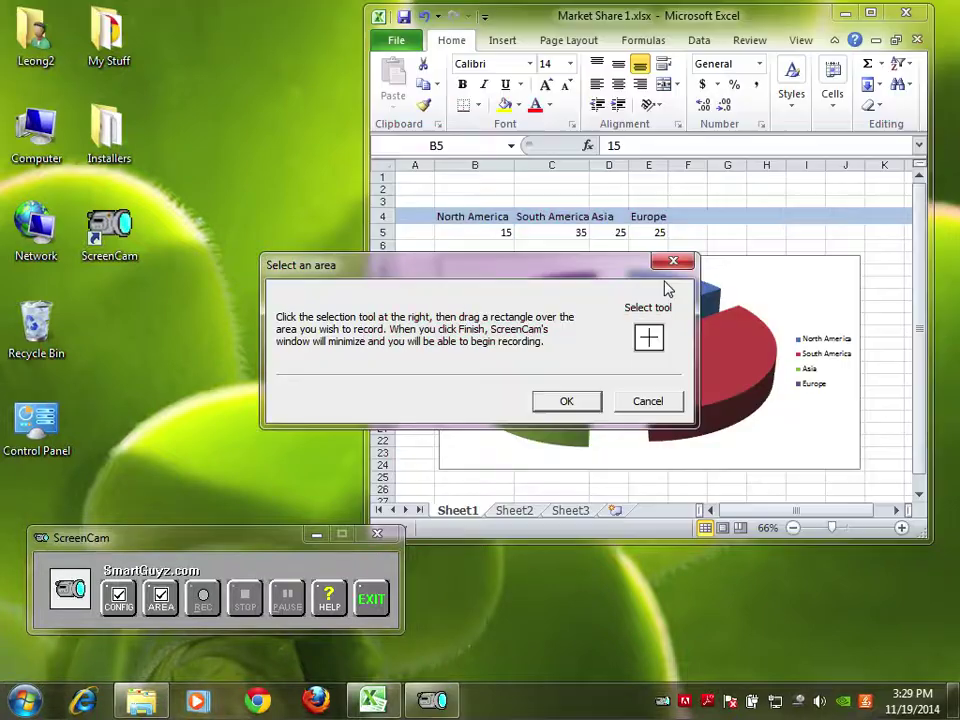
click(562, 402)
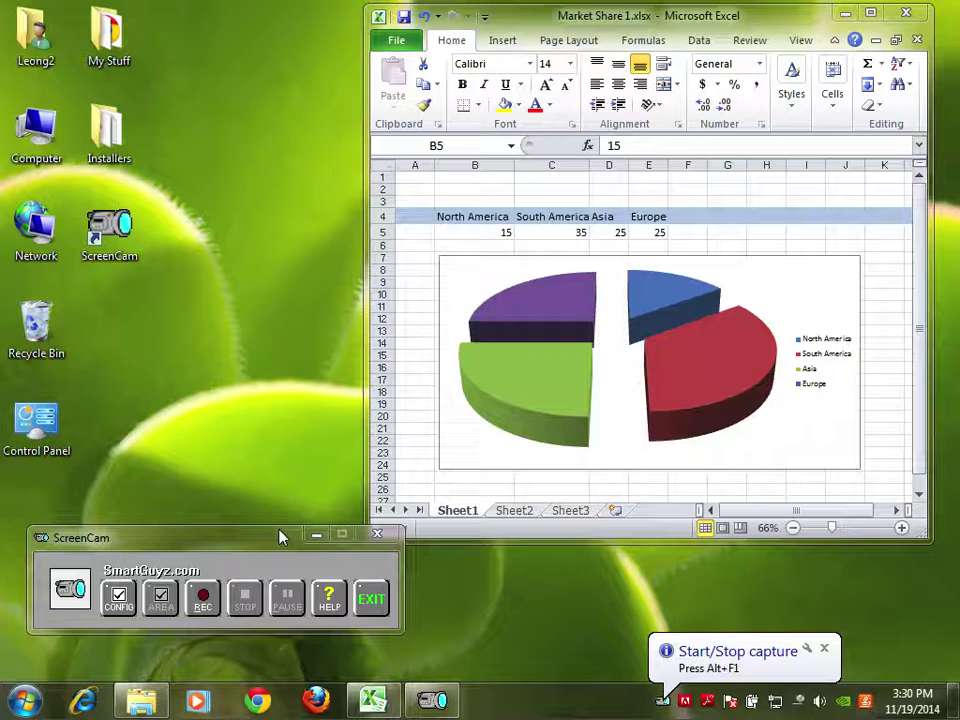
drag(281, 538, 283, 565)
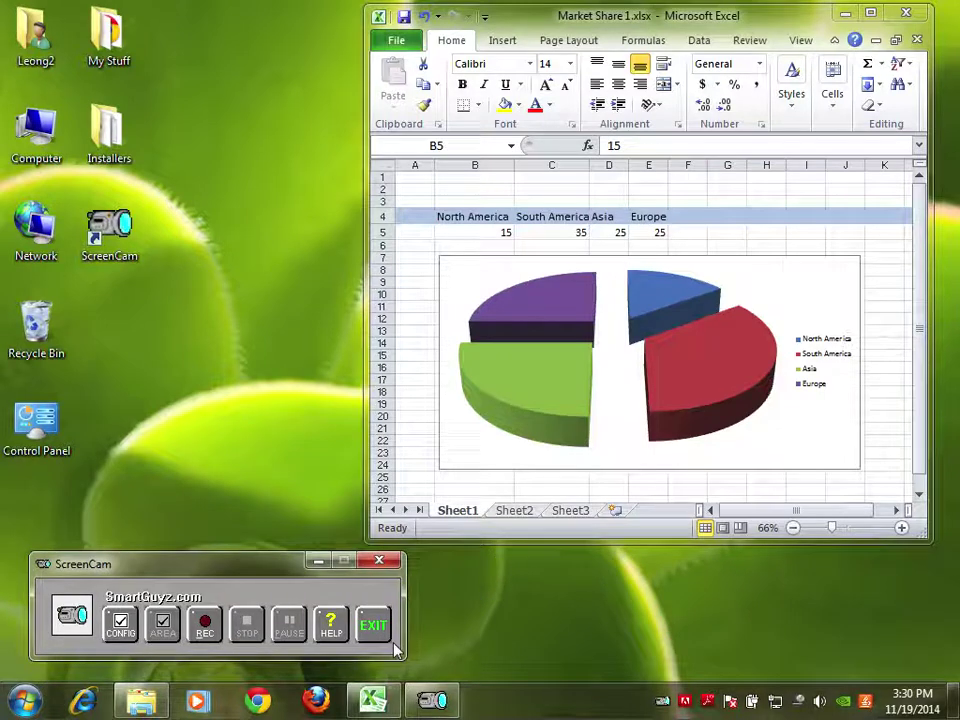
Step: Start recording and zero the market-share cells in row 5
click(203, 628)
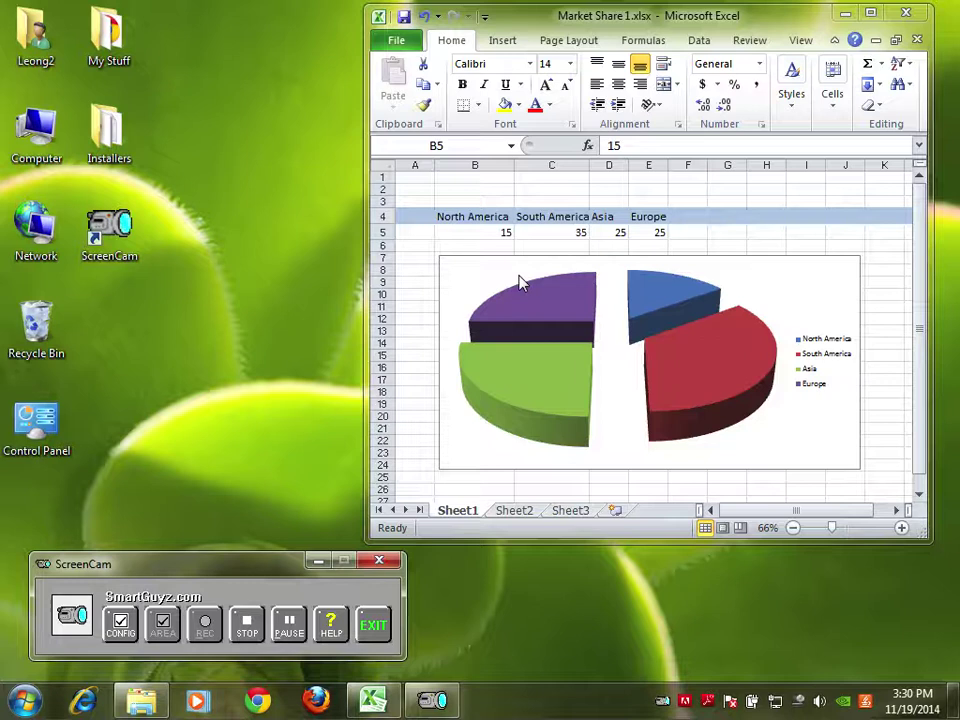
click(497, 232)
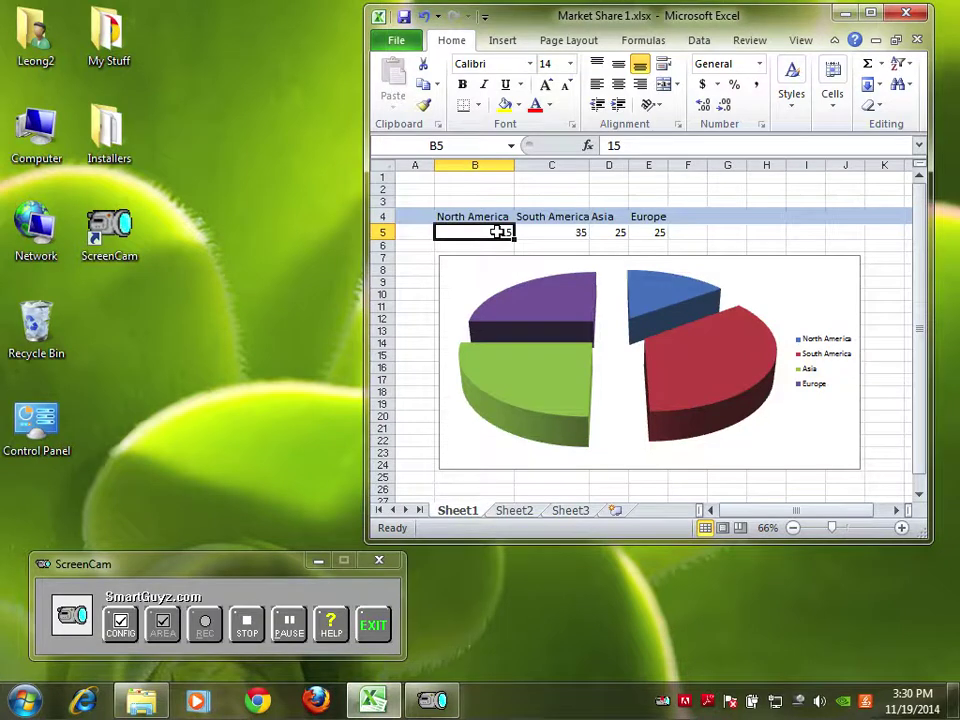
text(0)
key(Tab)
text(0)
key(Tab)
text(0)
Step: Enter market shares 15, 35, 25 and 25 in cells B5 through E5
key(Tab)
text(0)
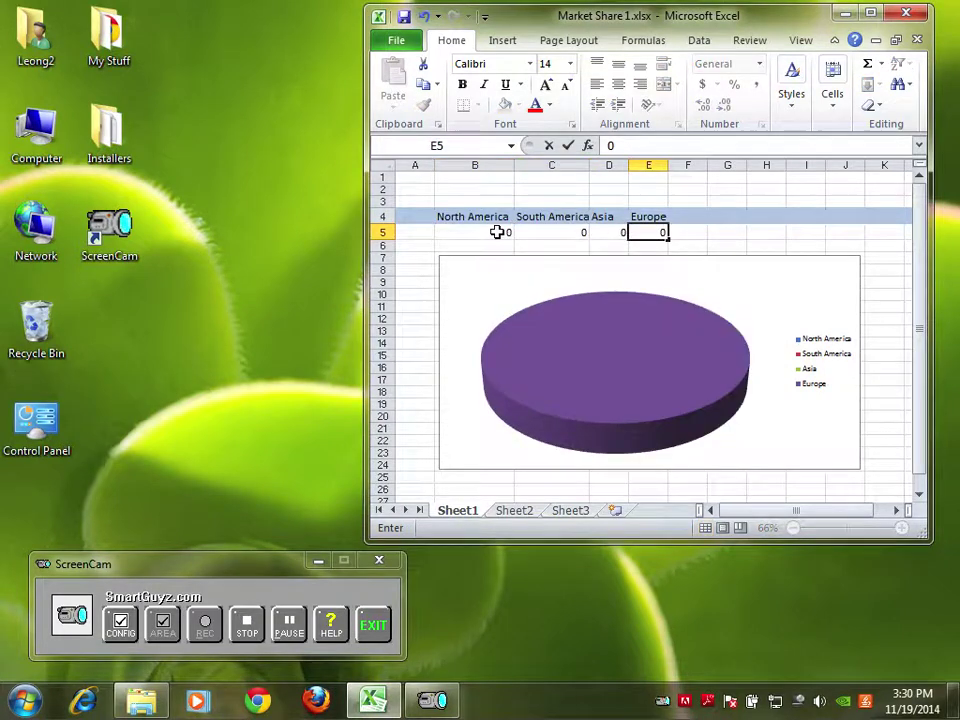
click(497, 232)
text(15)
key(Tab)
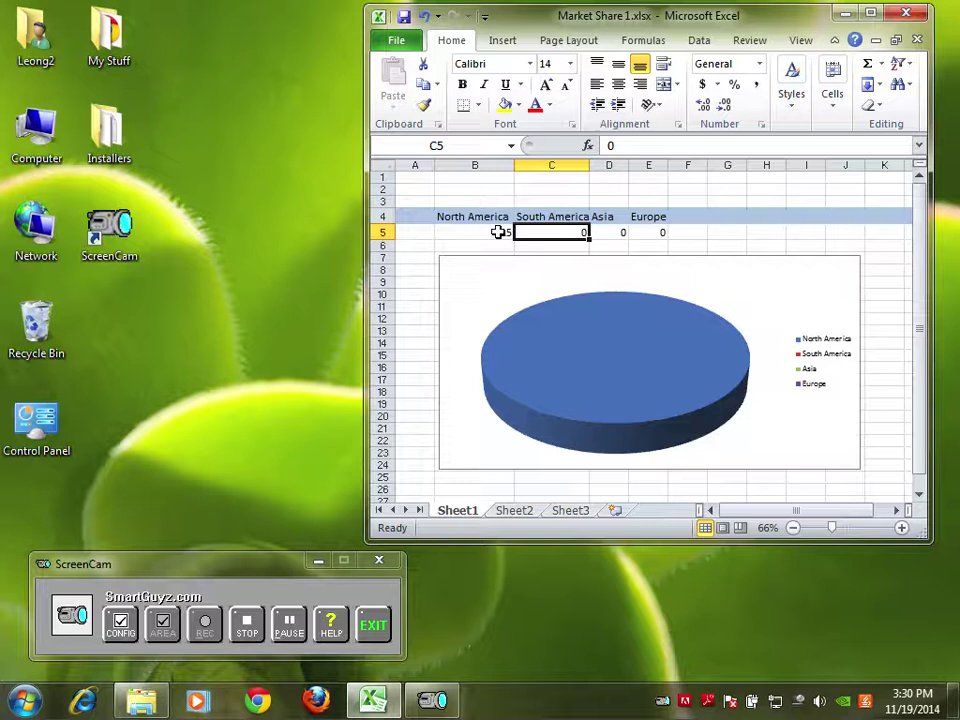
text(35)
key(Tab)
text(25)
key(Tab)
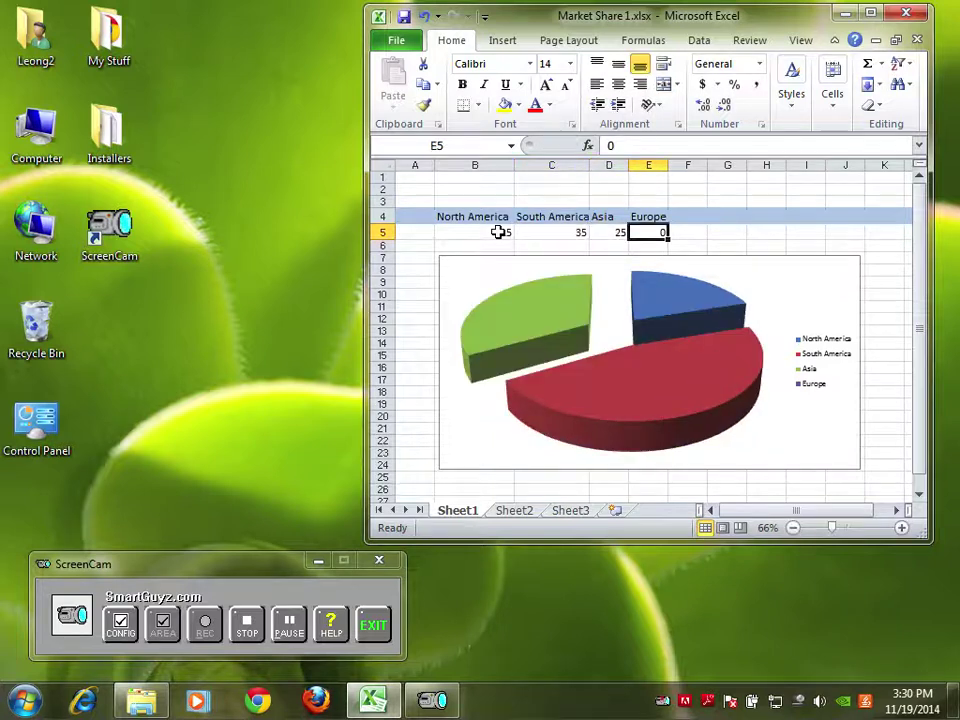
text(25)
key(Tab)
click(817, 210)
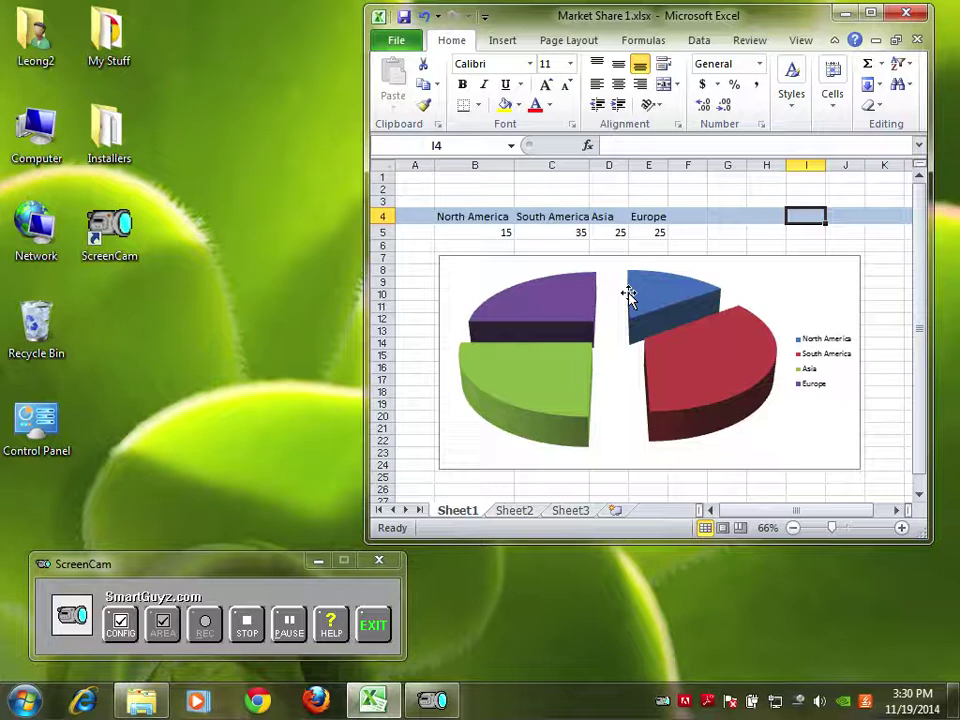
click(270, 570)
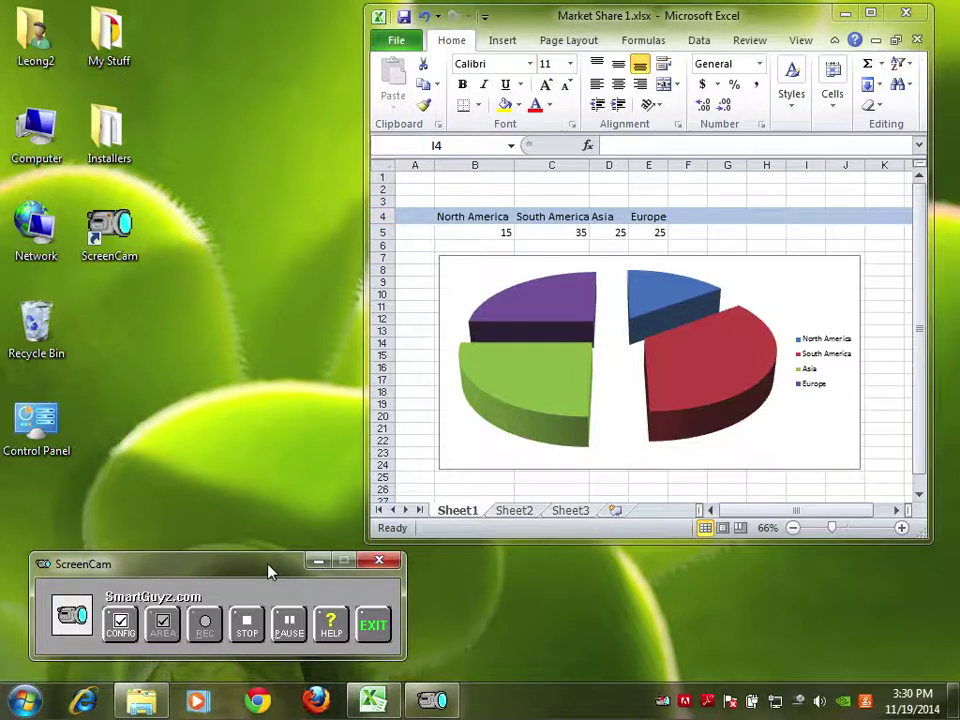
Step: Stop recording, play and pause the clip in an enlarged editor, then open the movies folder
click(247, 625)
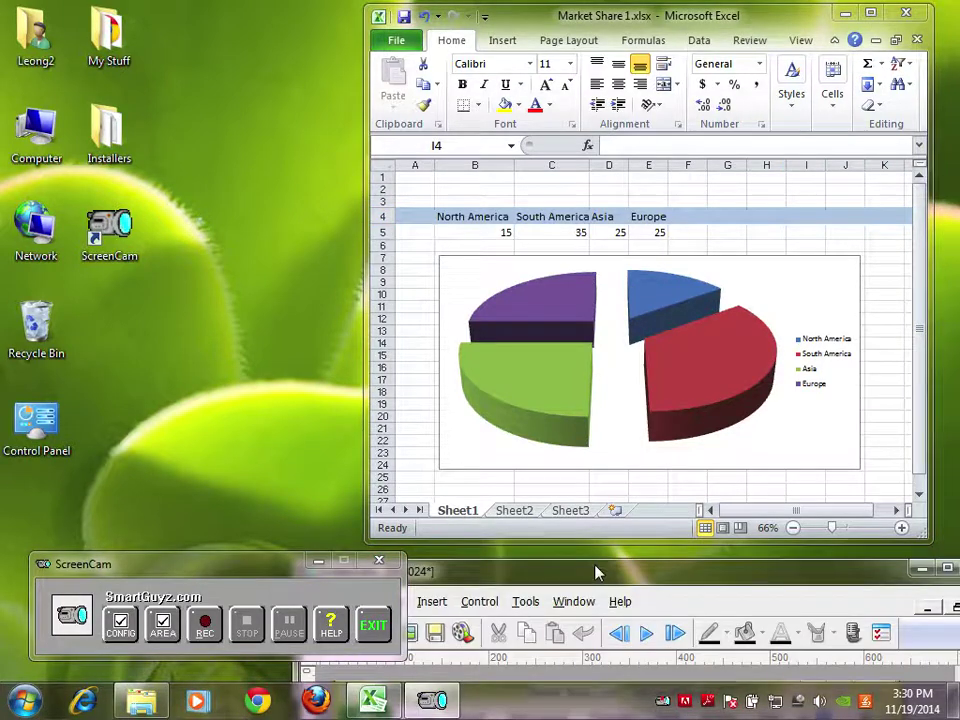
mouse_move(618, 578)
mouse_down()
mouse_move(437, 20)
mouse_move(389, 19)
mouse_up()
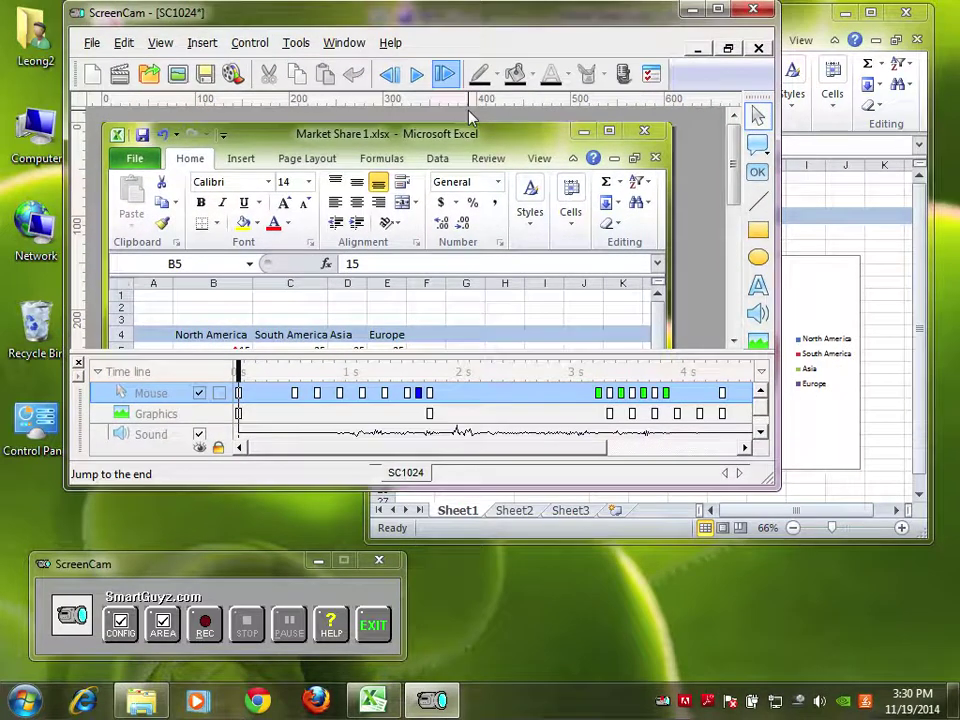
drag(768, 480, 920, 672)
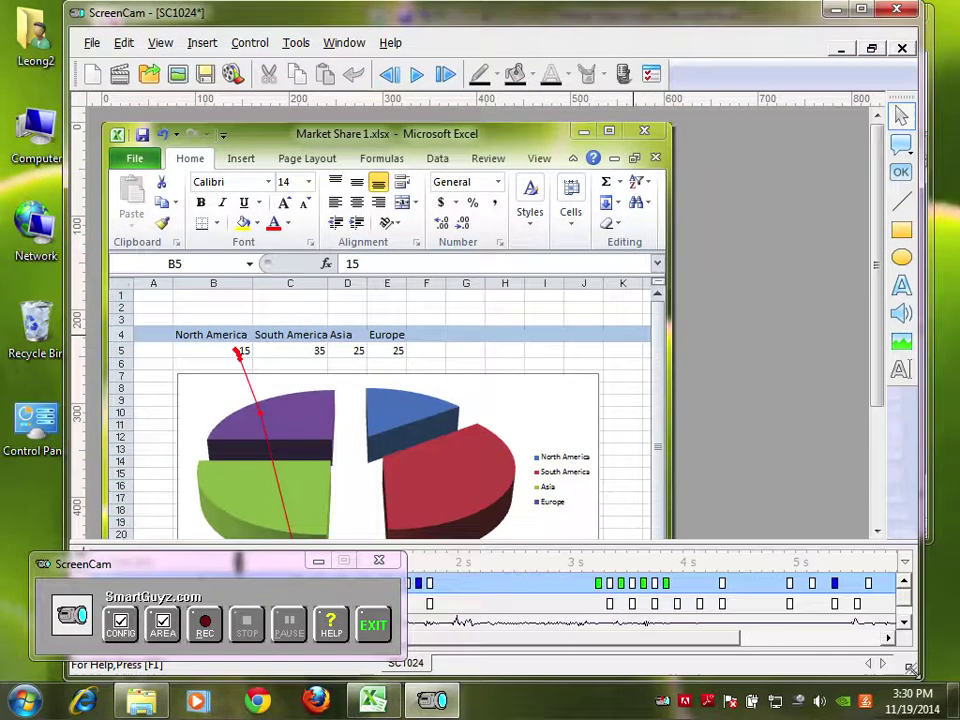
click(417, 74)
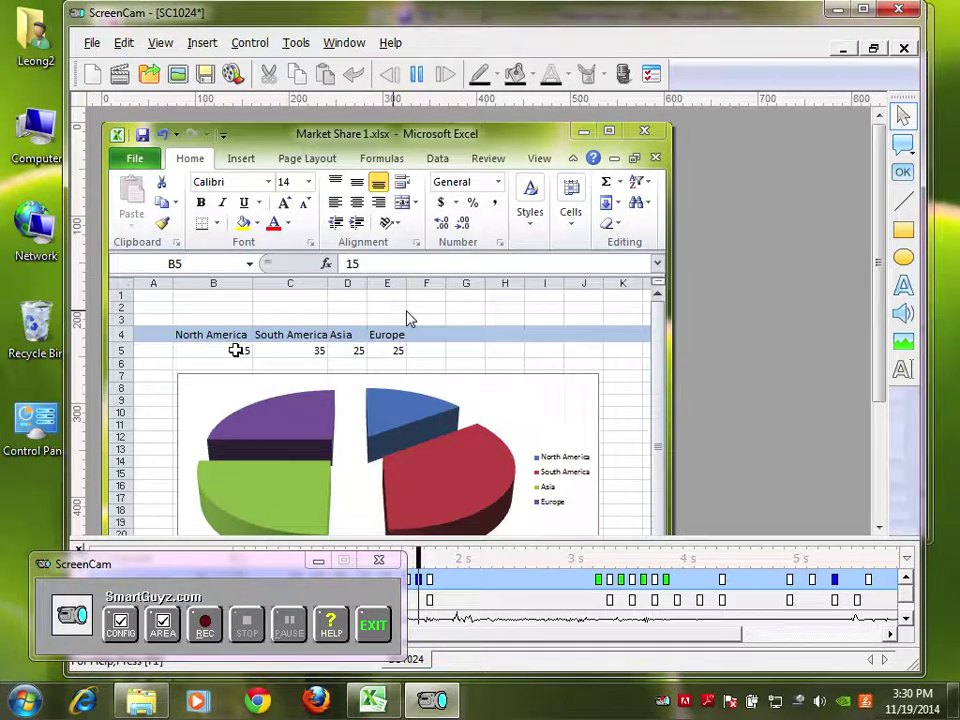
click(419, 75)
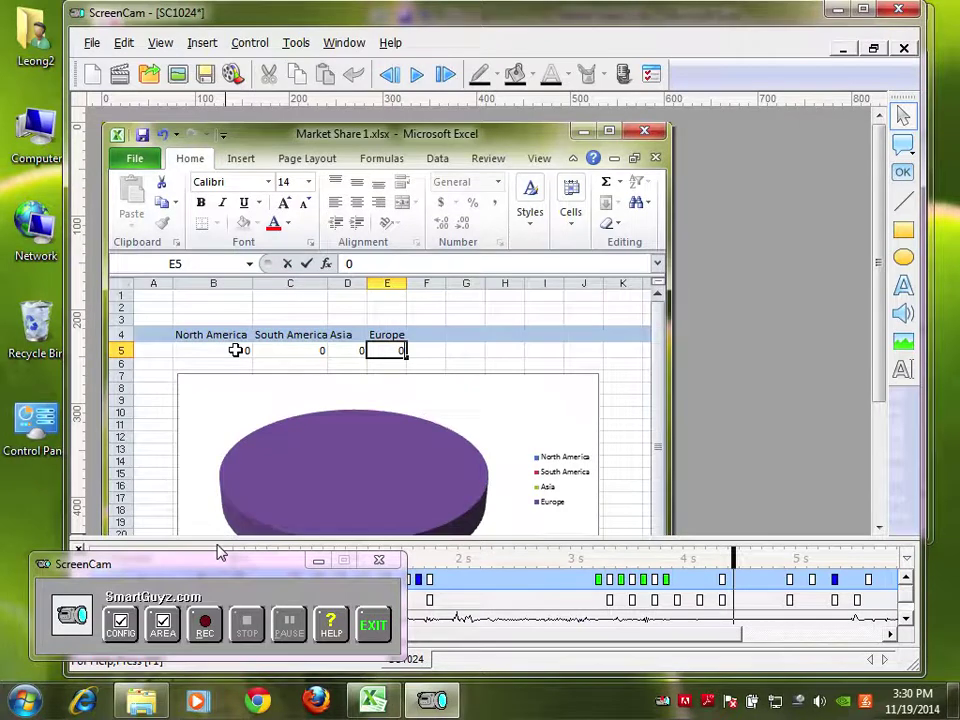
click(155, 695)
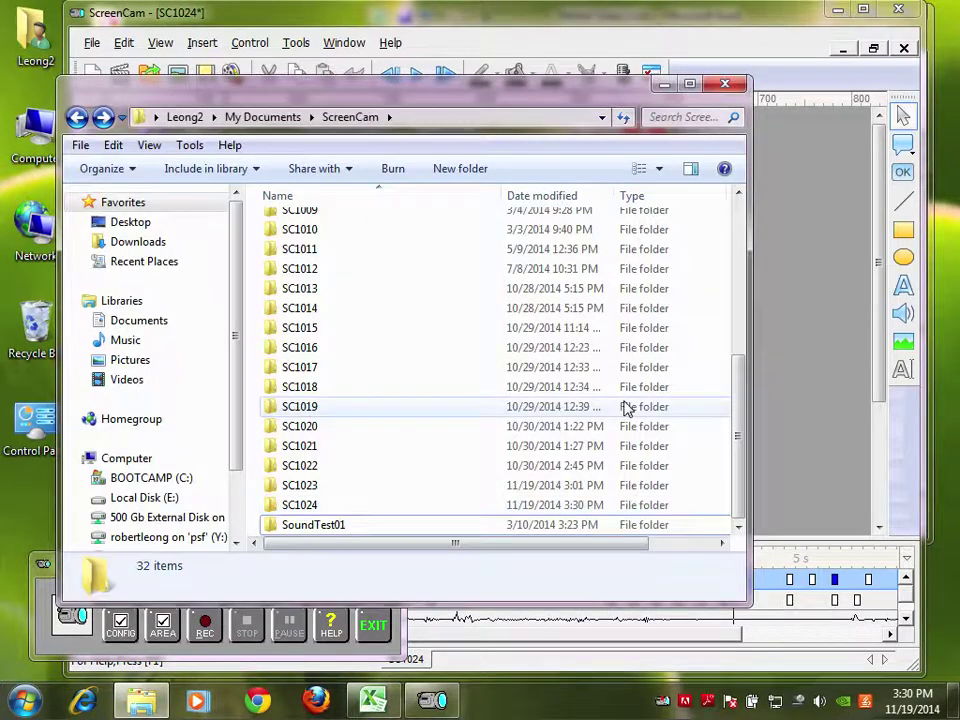
Step: Check the SC1022–SC1024 recording folders in Explorer, then minimize the Explorer window
mouse_move(735, 398)
mouse_down()
mouse_move(743, 381)
mouse_move(746, 392)
mouse_up()
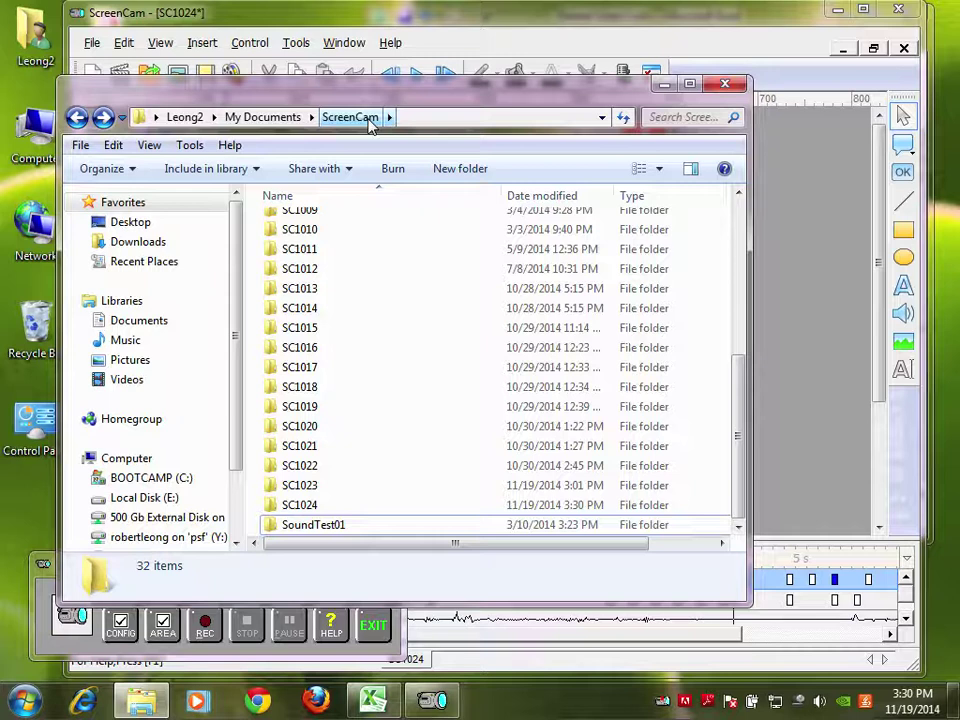
click(326, 512)
click(336, 487)
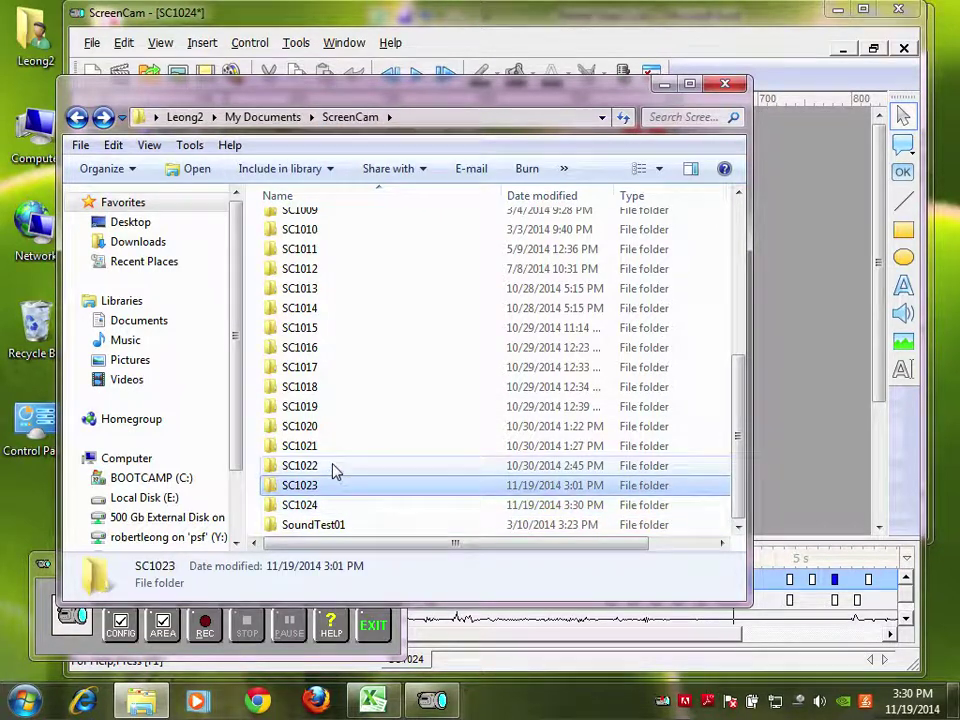
click(336, 468)
click(330, 508)
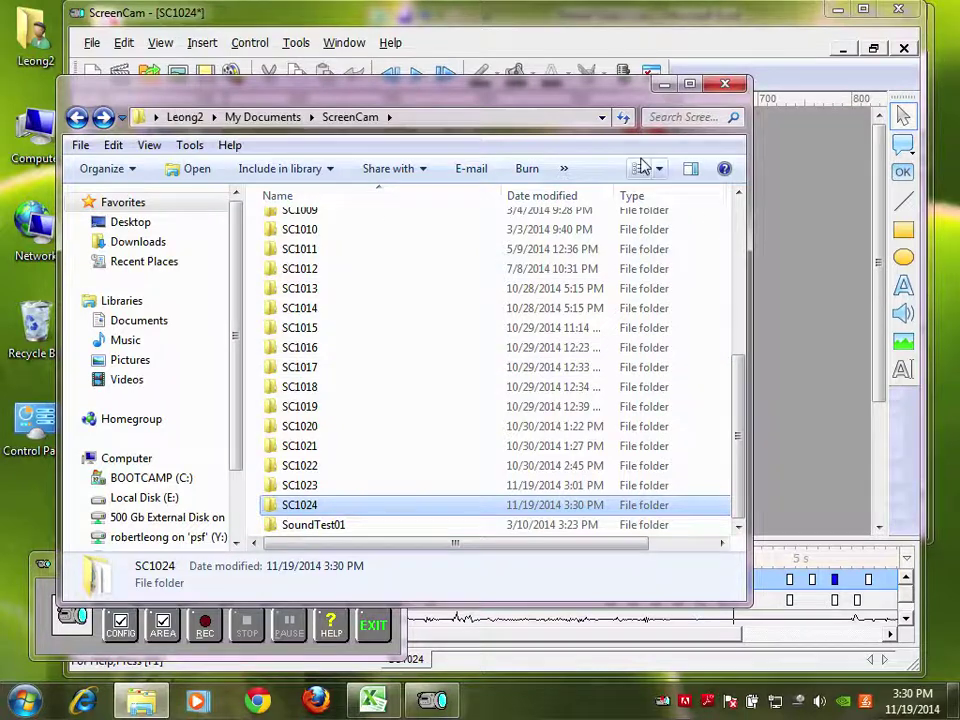
click(666, 90)
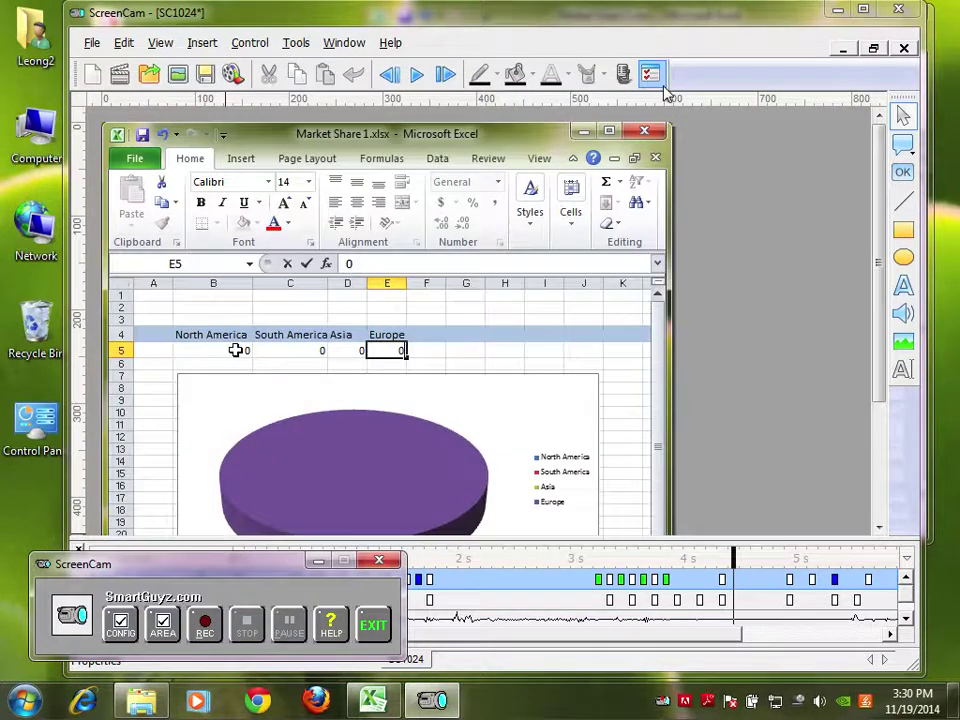
Step: Export SC1024 as a high-quality QuickTime movie and close the player afterwards
click(92, 45)
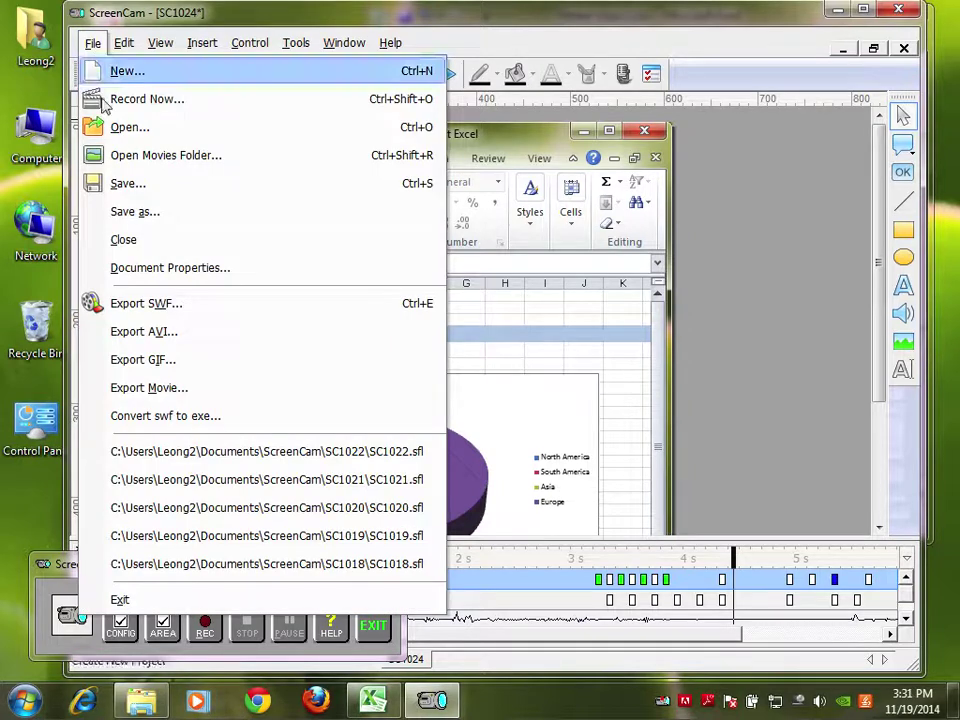
click(254, 397)
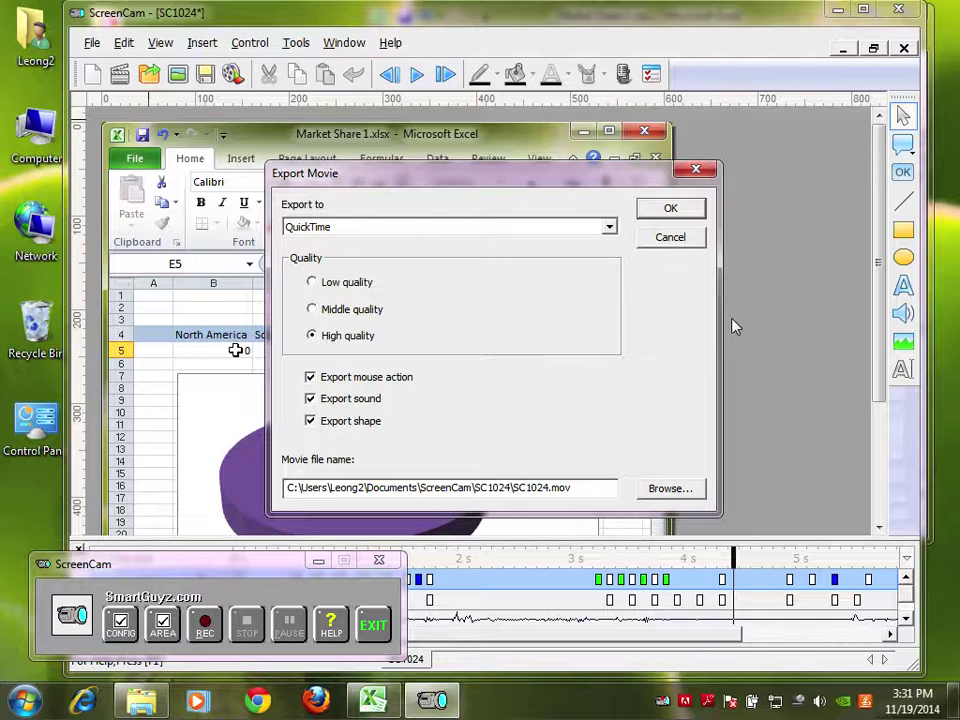
click(671, 212)
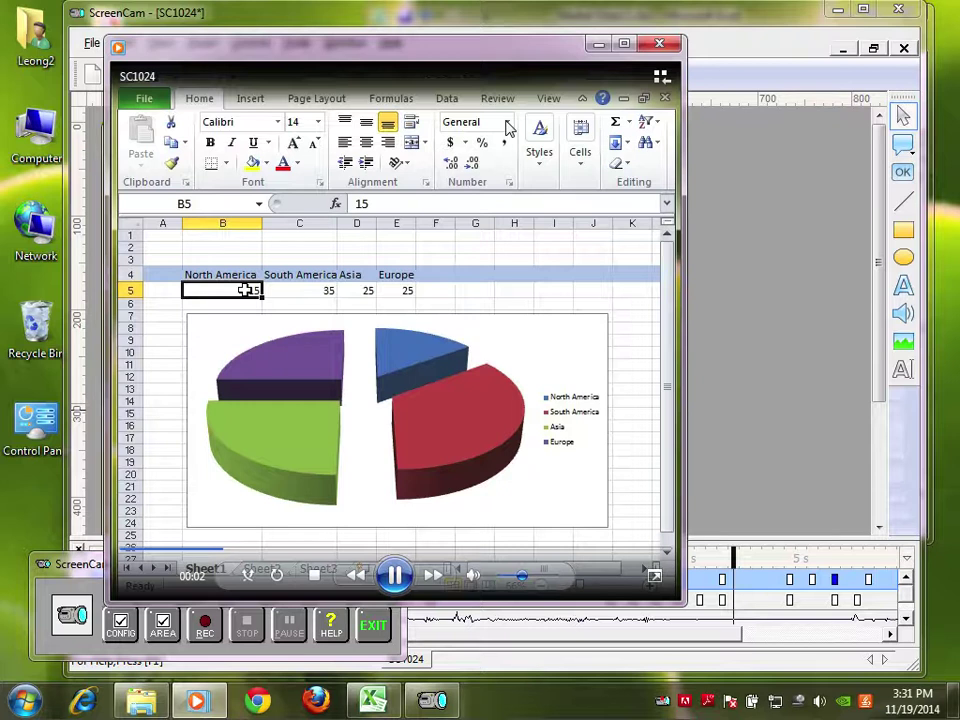
click(664, 45)
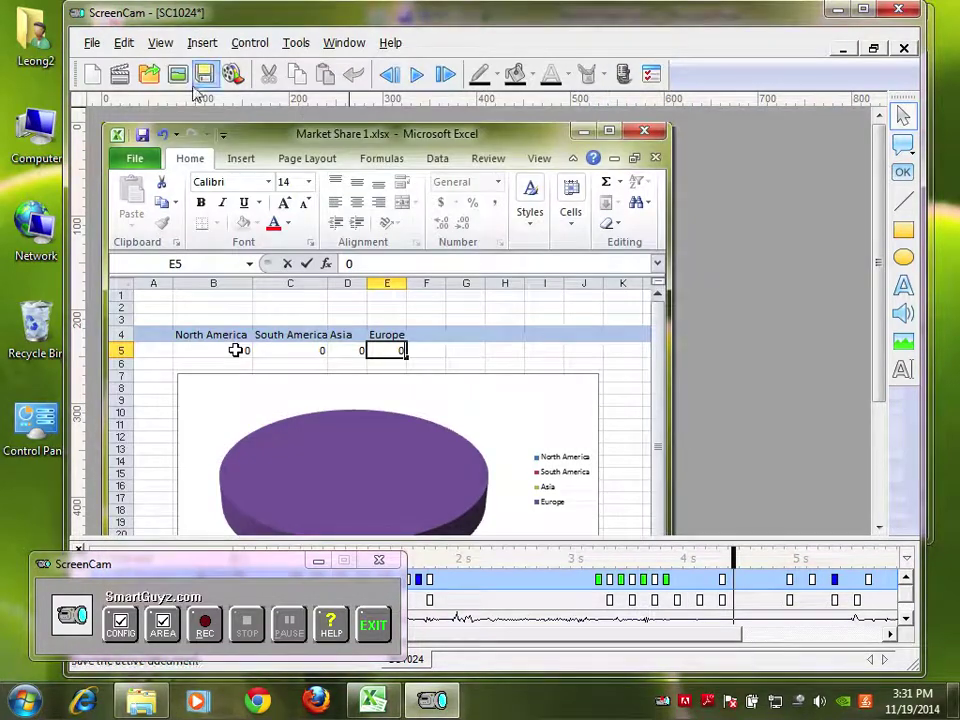
click(178, 76)
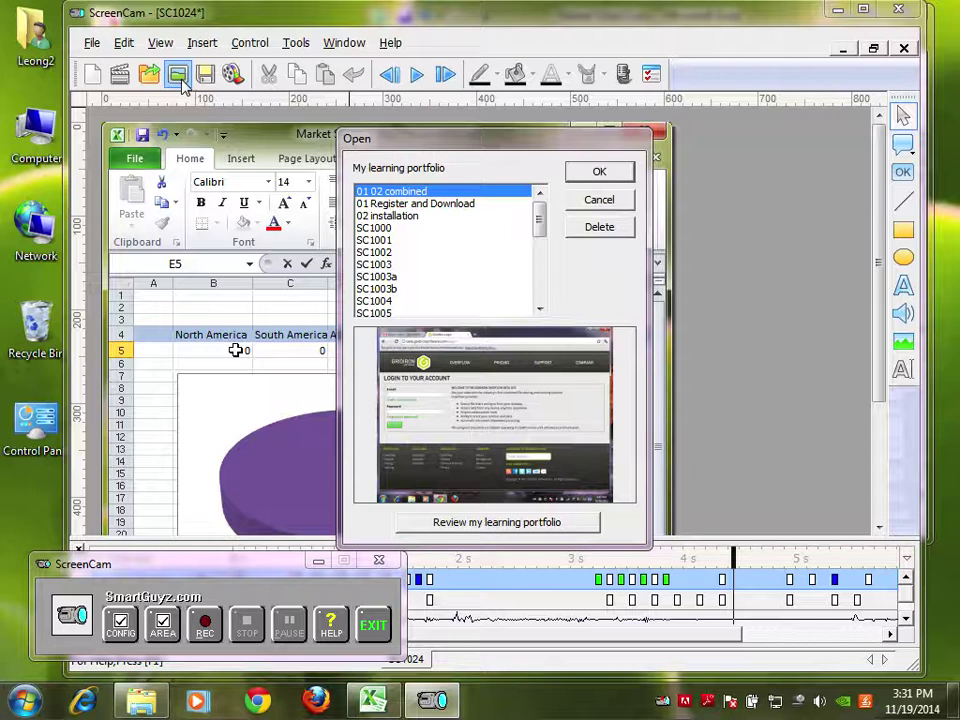
drag(538, 216, 550, 300)
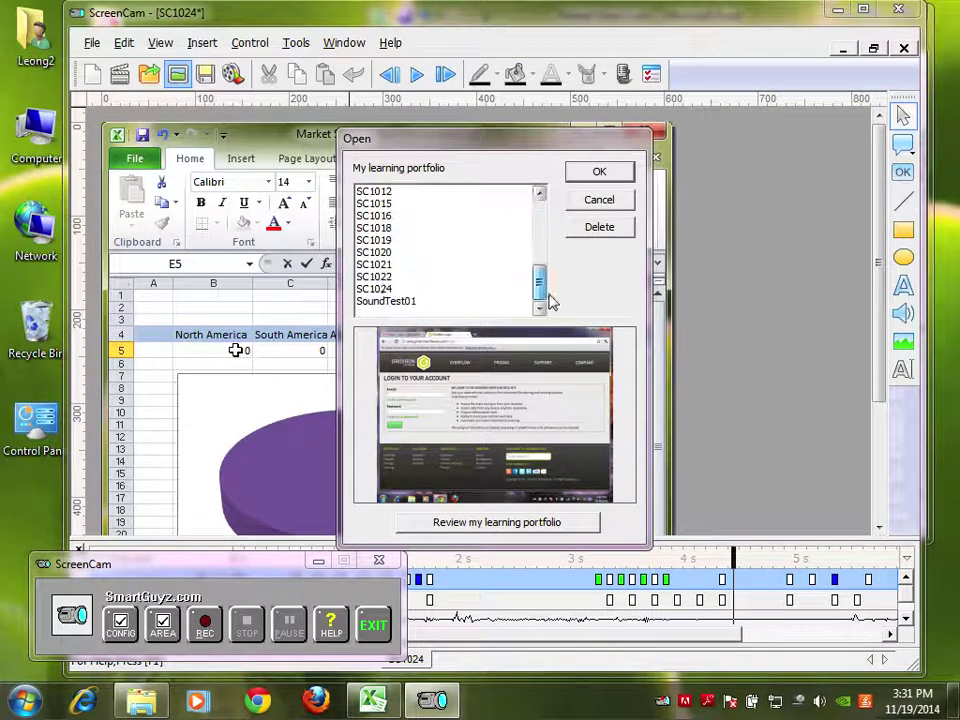
click(379, 289)
click(393, 277)
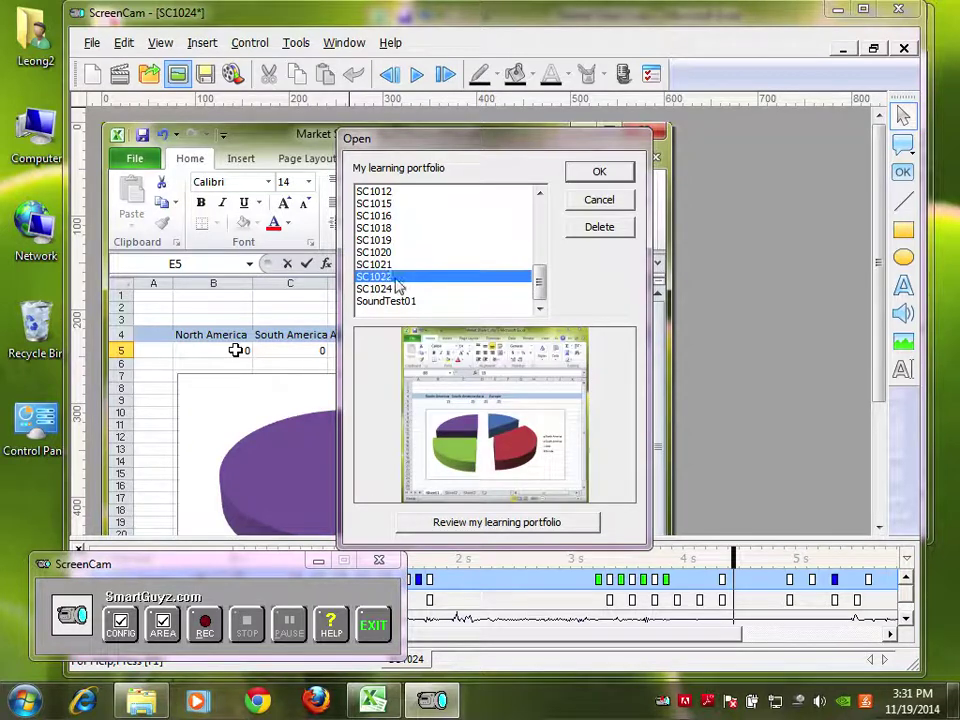
click(389, 265)
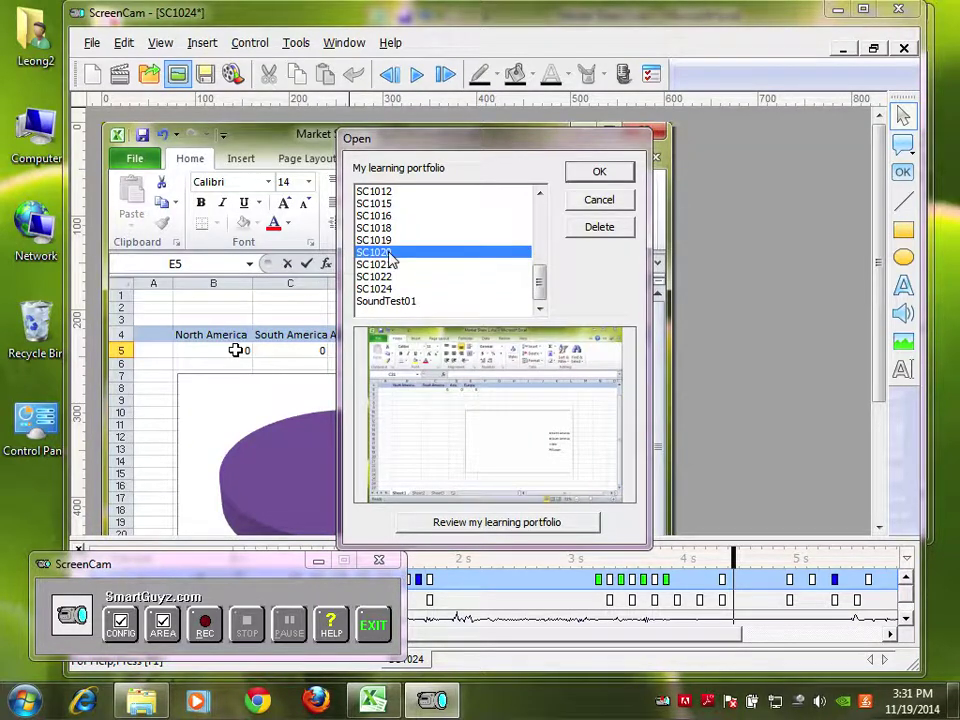
click(392, 243)
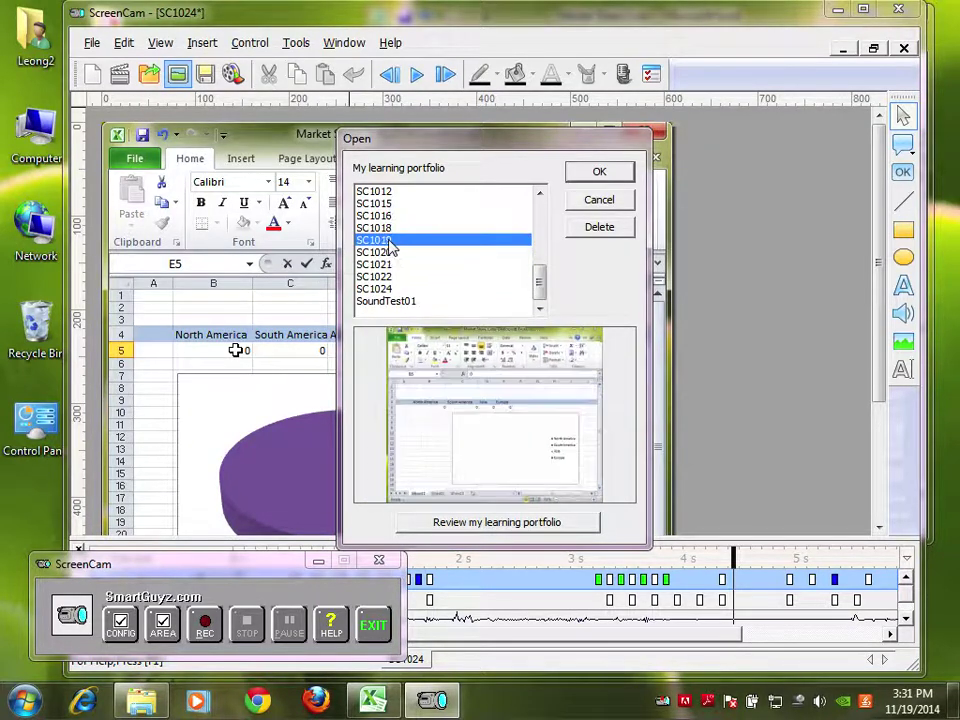
click(390, 289)
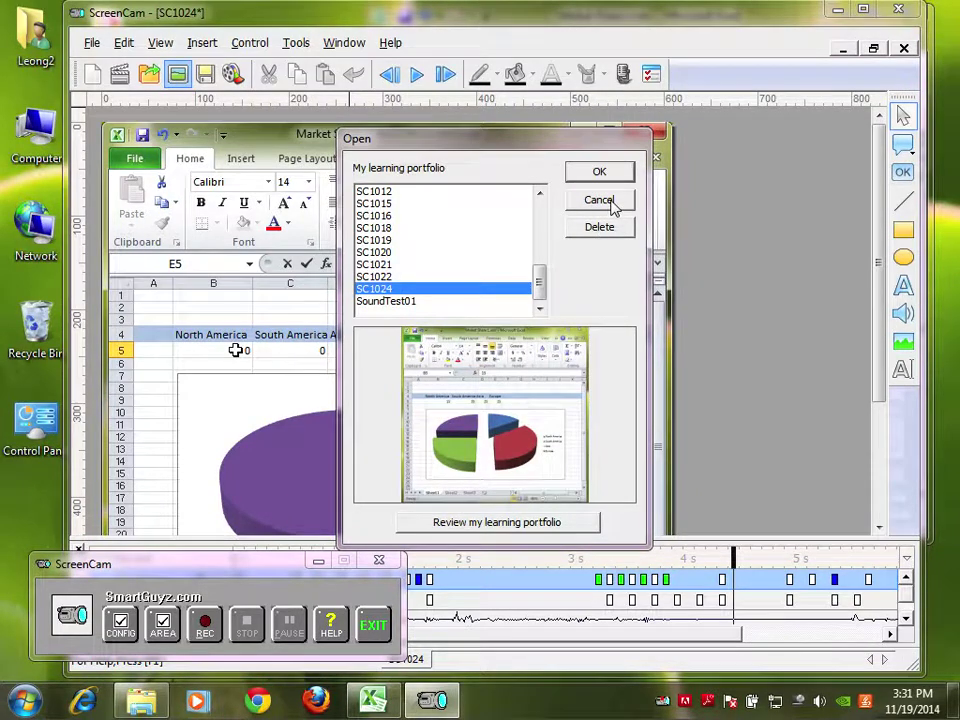
click(613, 203)
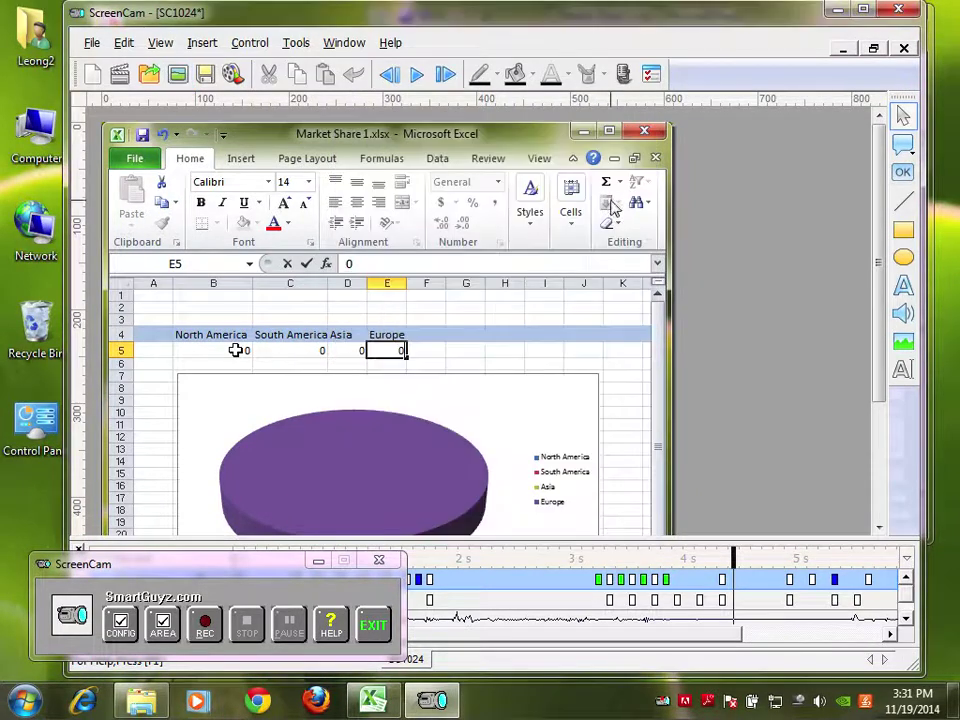
Step: Keep current capture settings and pick the Explorer ScreenCam folder window as the recording target
click(120, 625)
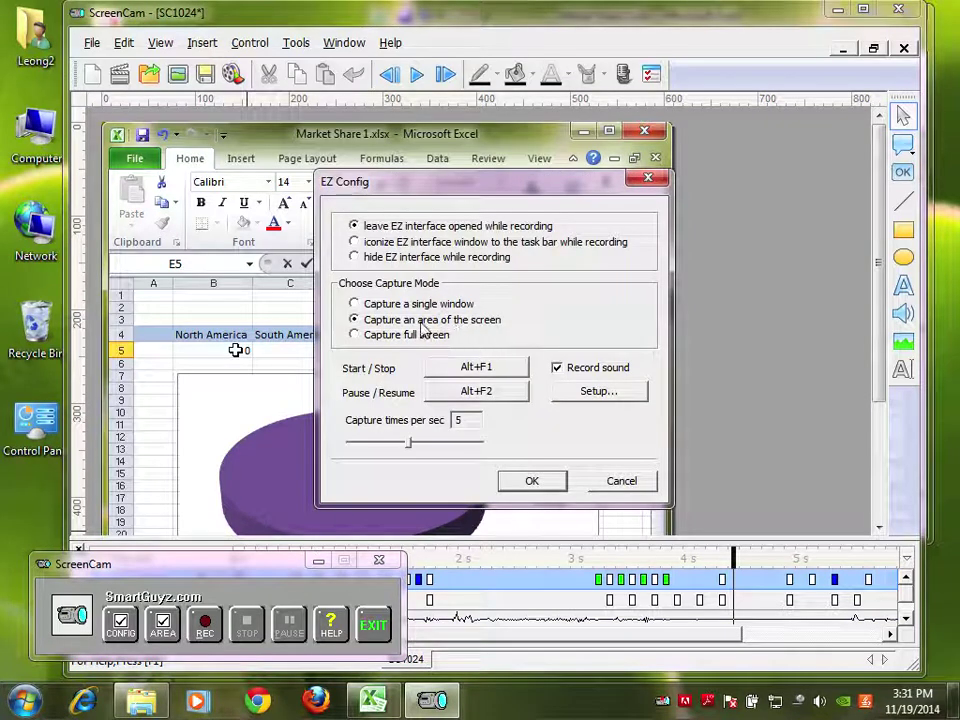
click(535, 482)
click(165, 625)
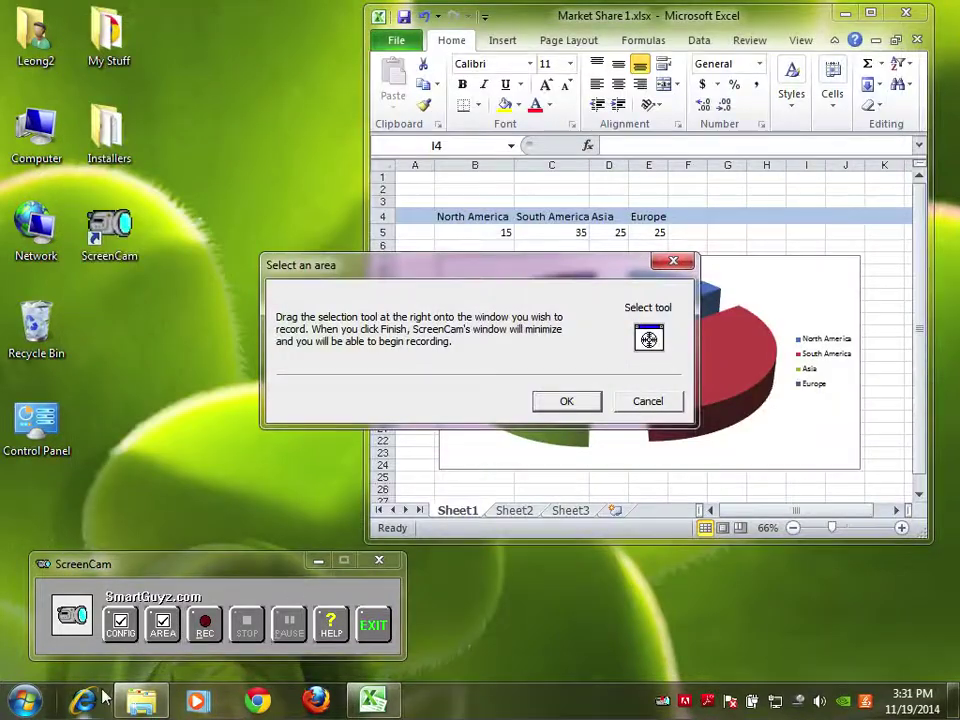
click(135, 698)
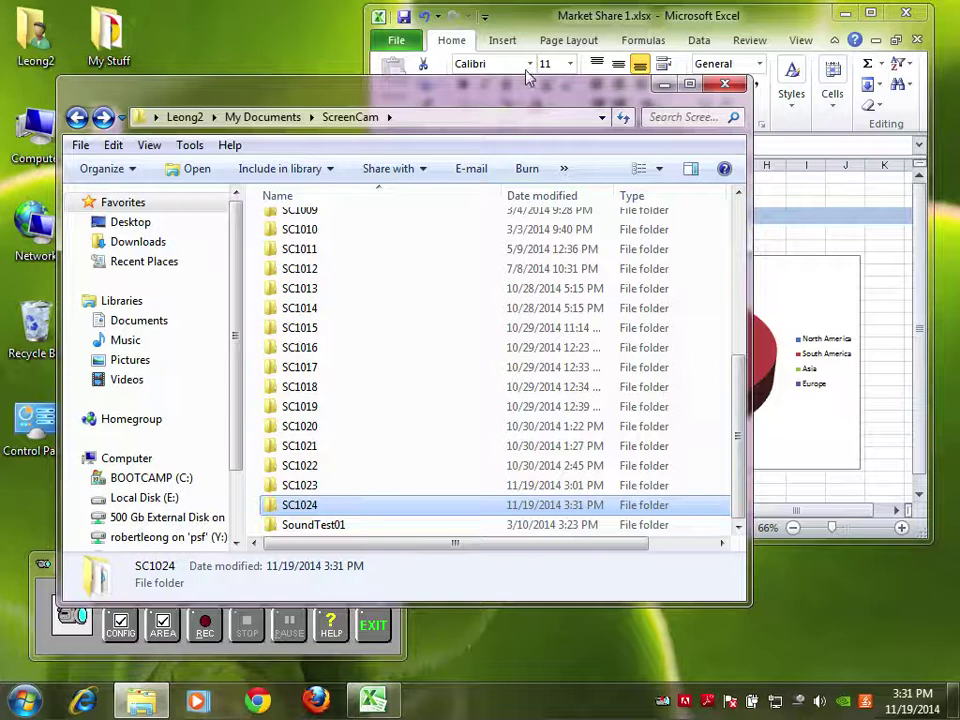
drag(503, 90, 800, 90)
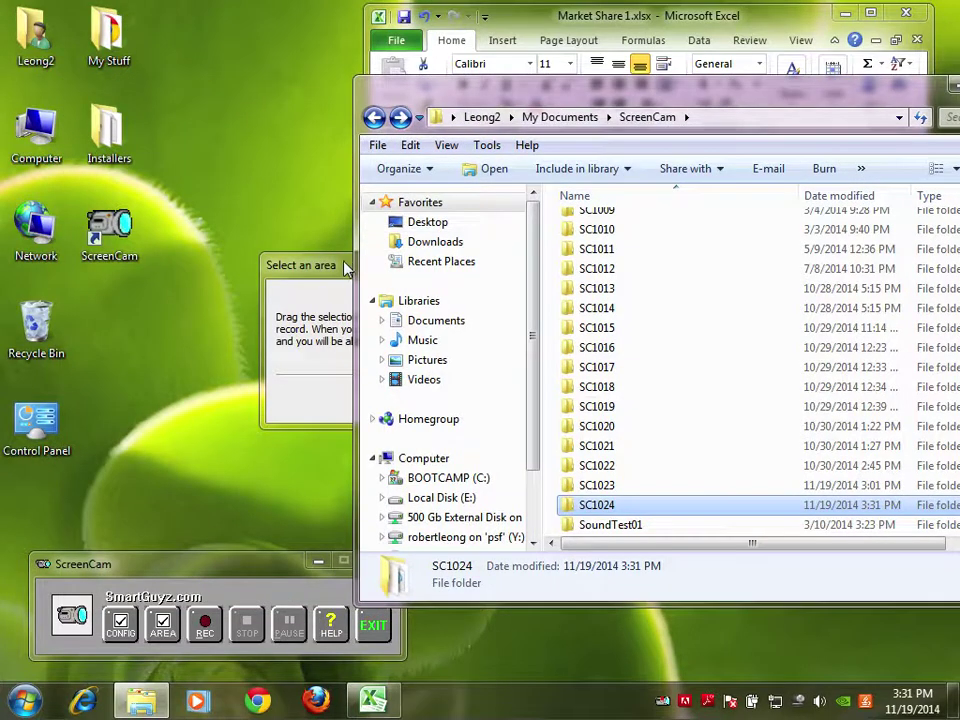
click(335, 266)
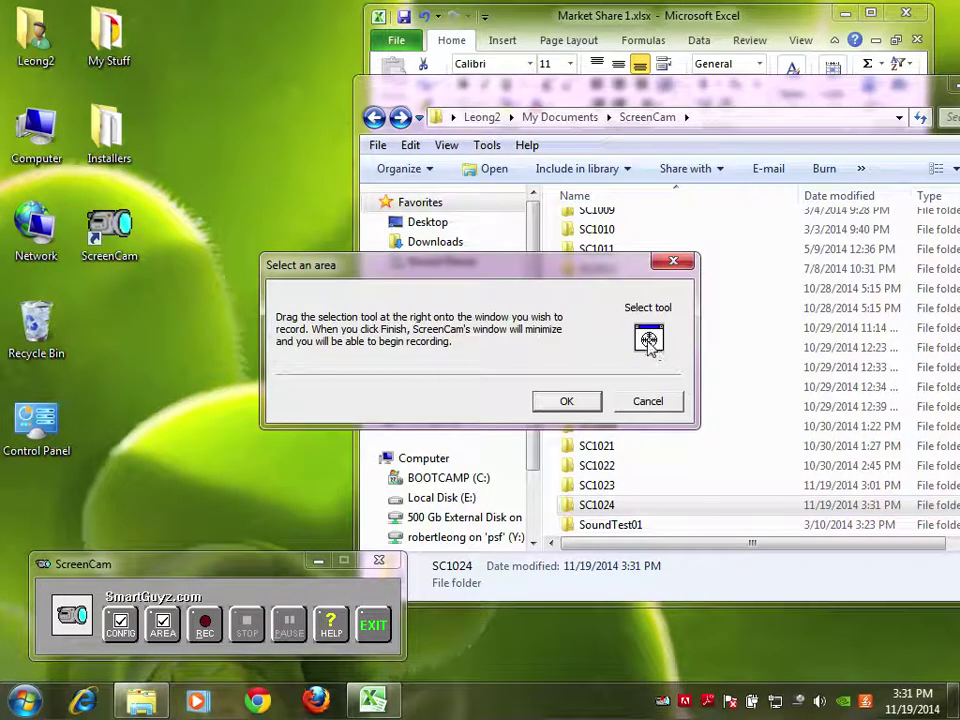
drag(649, 340, 795, 269)
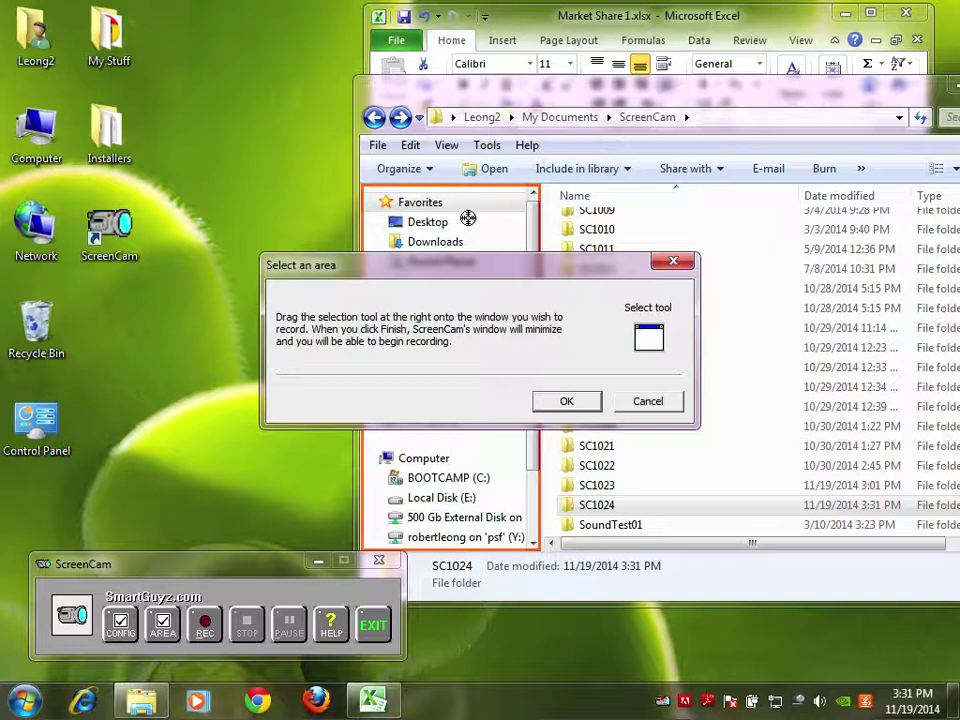
drag(795, 269, 718, 257)
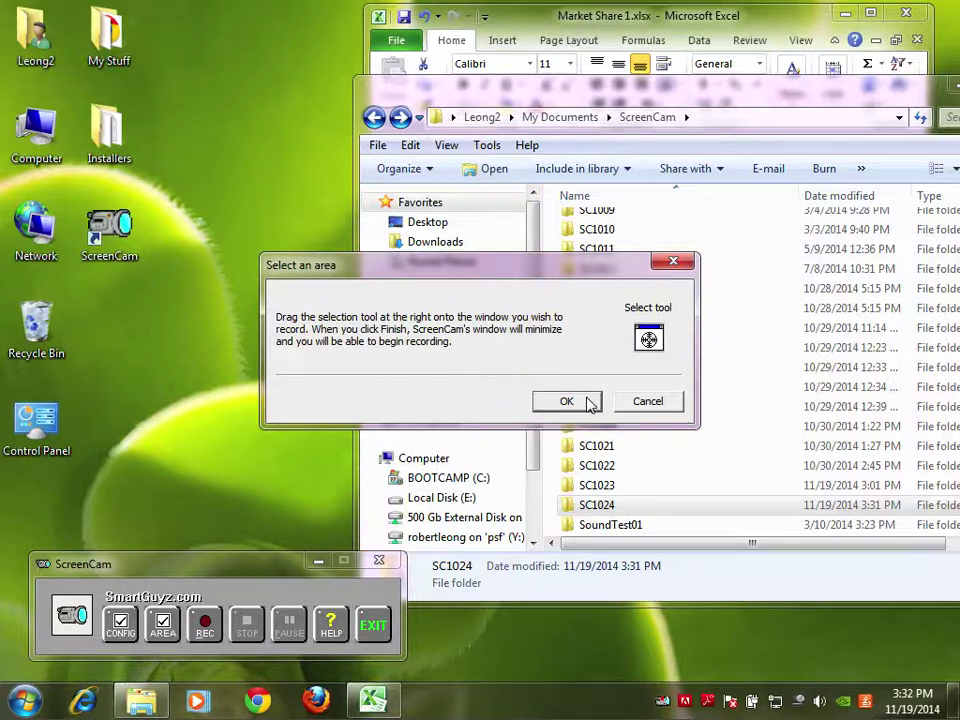
click(566, 401)
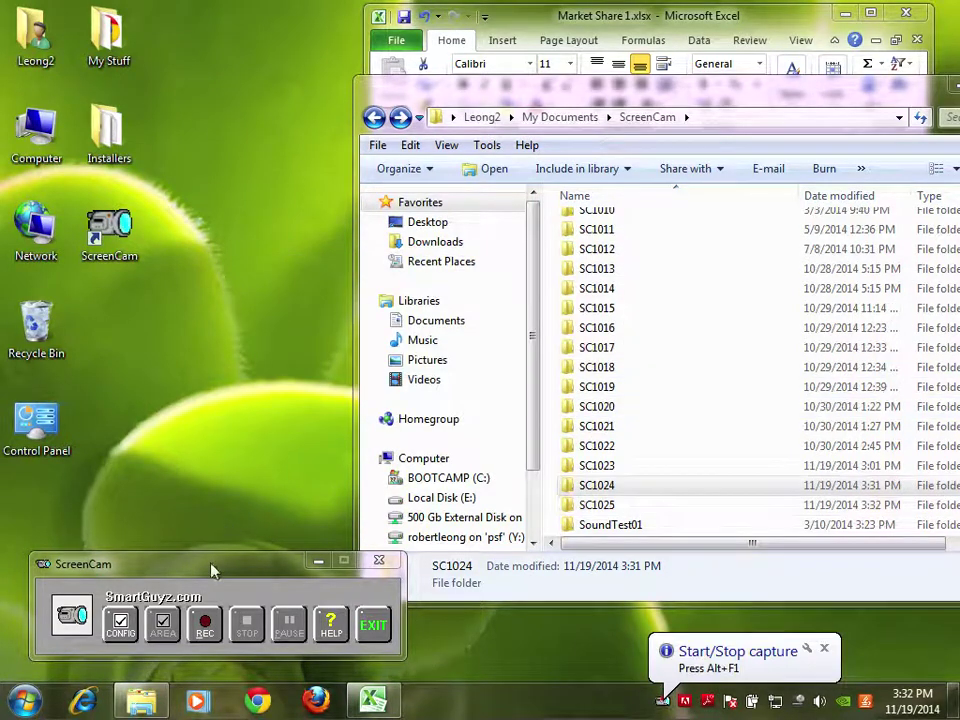
Step: Record double-clicking the SC1020 folder in Explorer, stop, and reopen EZ Config
click(208, 627)
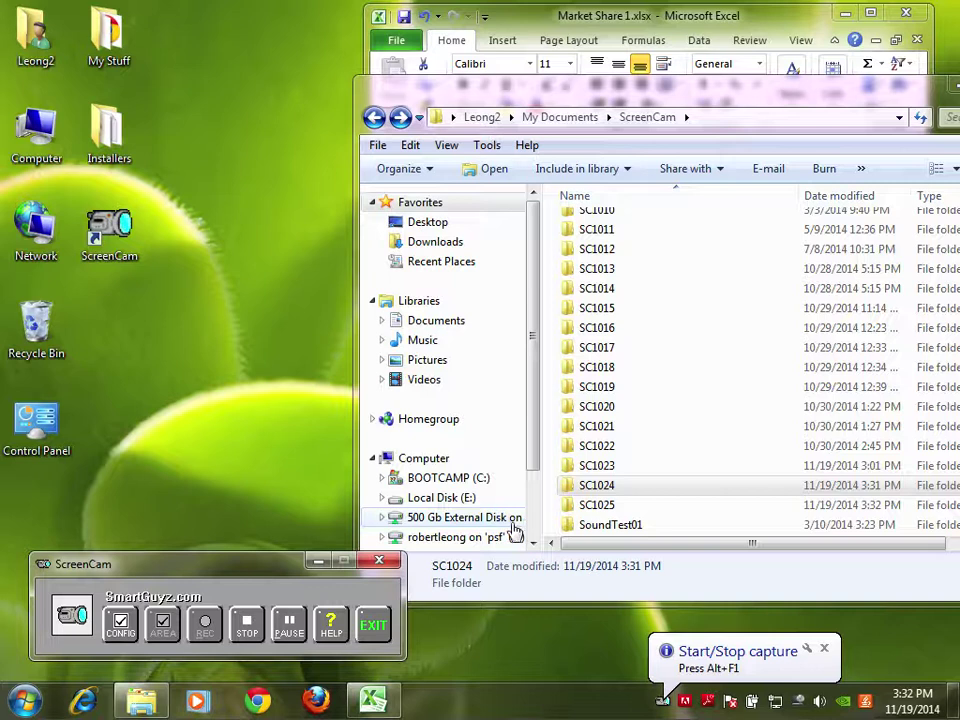
click(611, 408)
double_click(611, 410)
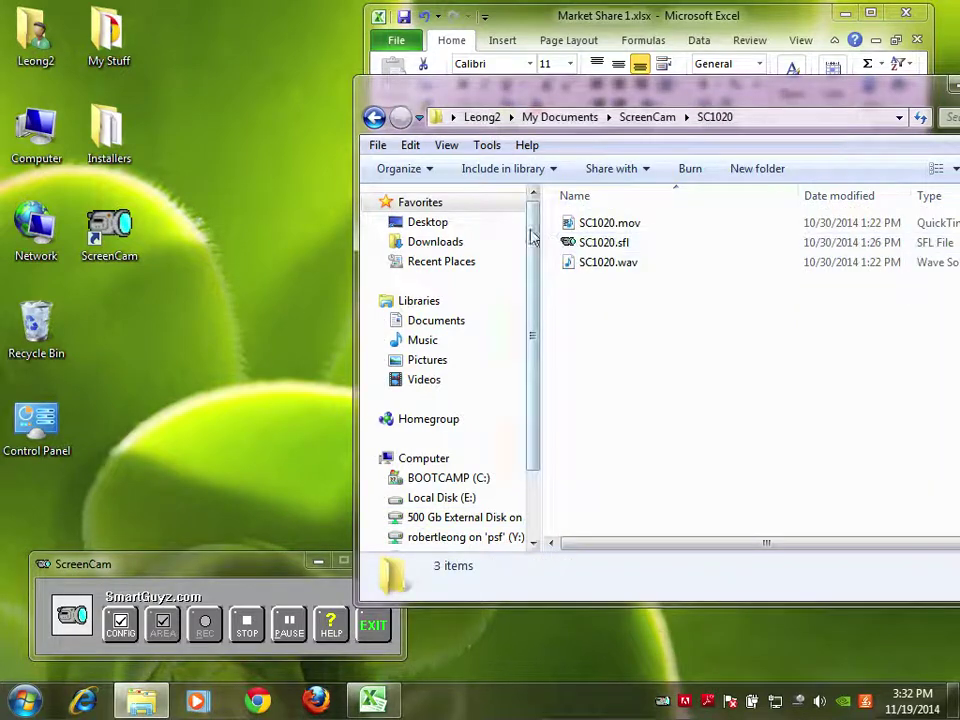
click(250, 627)
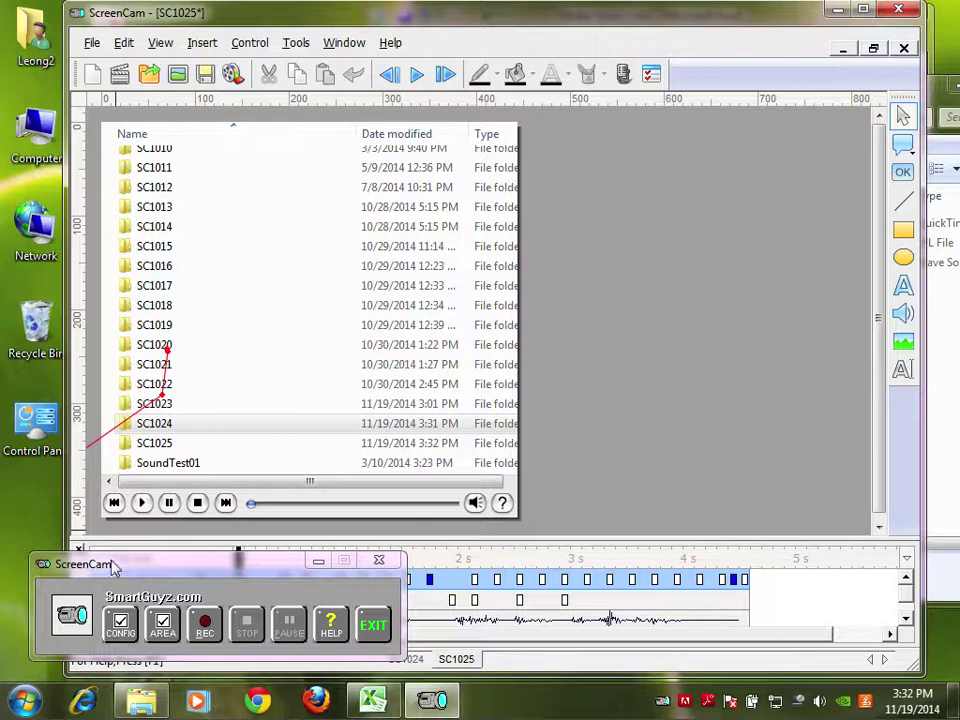
click(120, 622)
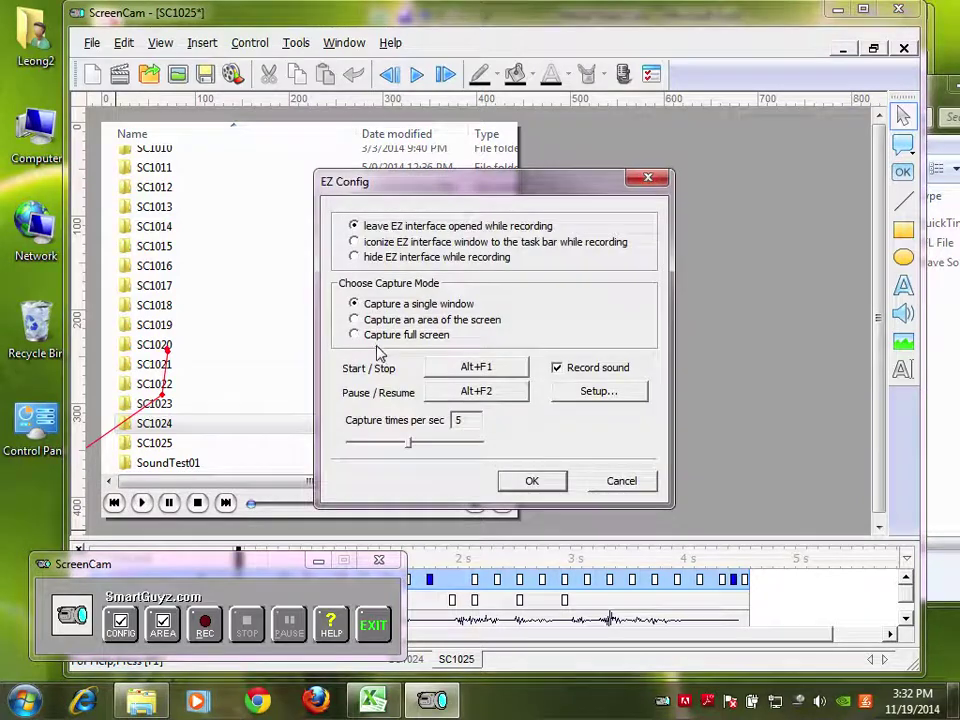
Step: In EZ Config, select full-screen capture, then reopen it and enable hiding the EZ interface while recording
click(378, 335)
click(532, 483)
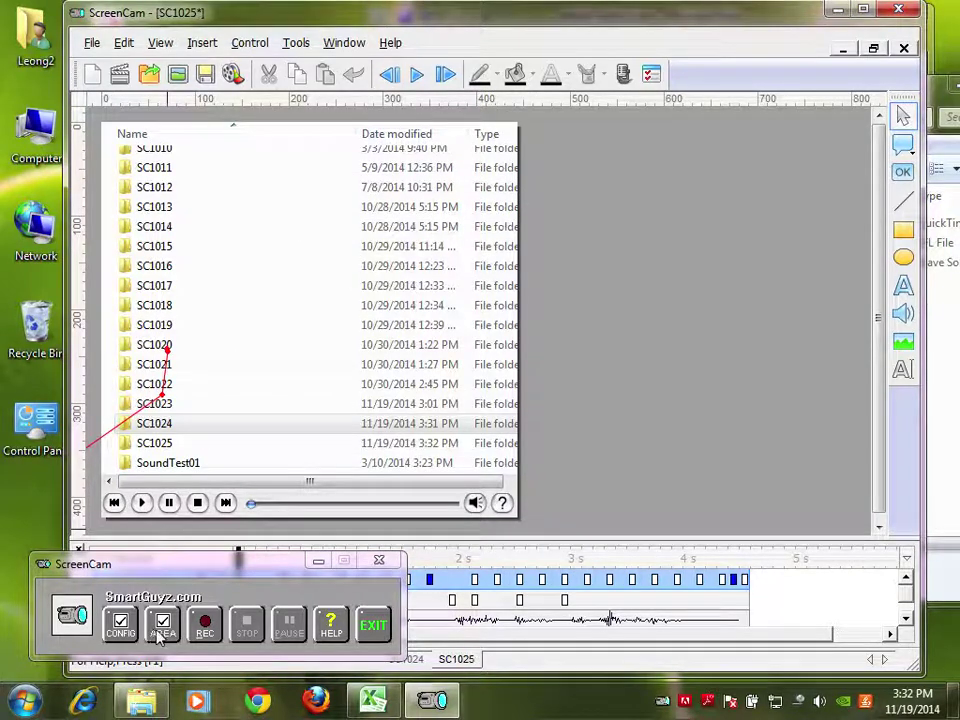
click(120, 626)
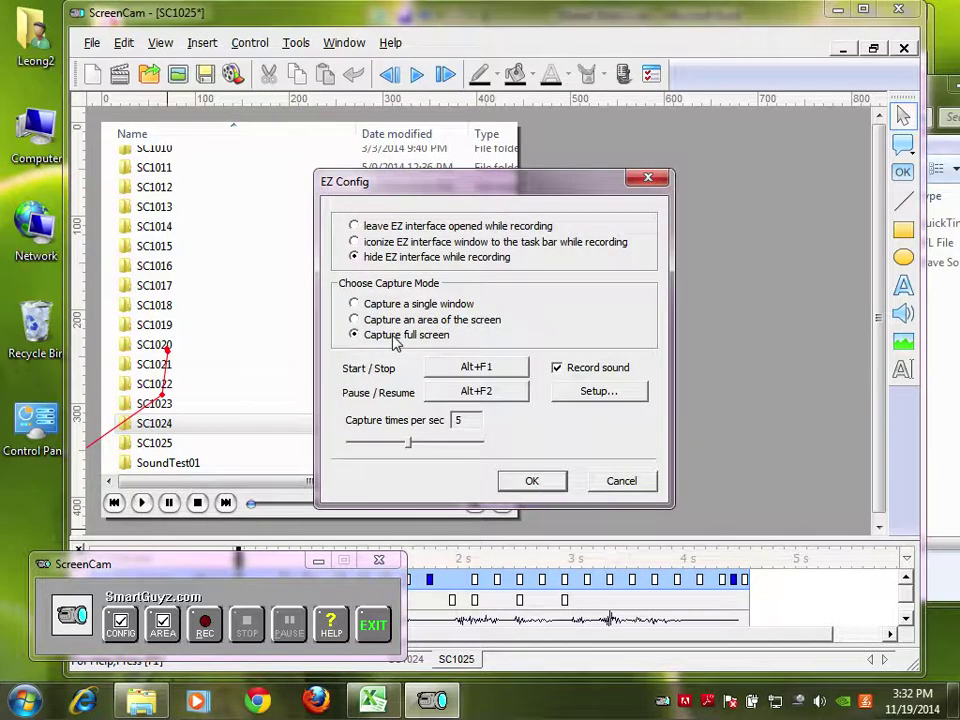
click(561, 481)
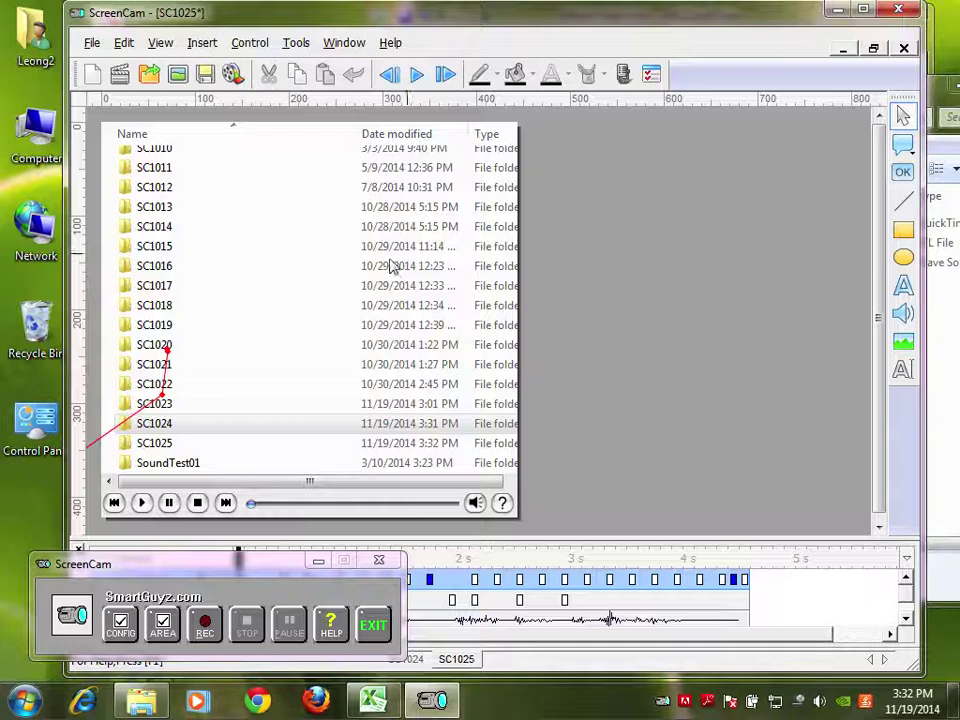
Step: Clear the editor and capture notification out of the way and start a full-screen recording
click(163, 622)
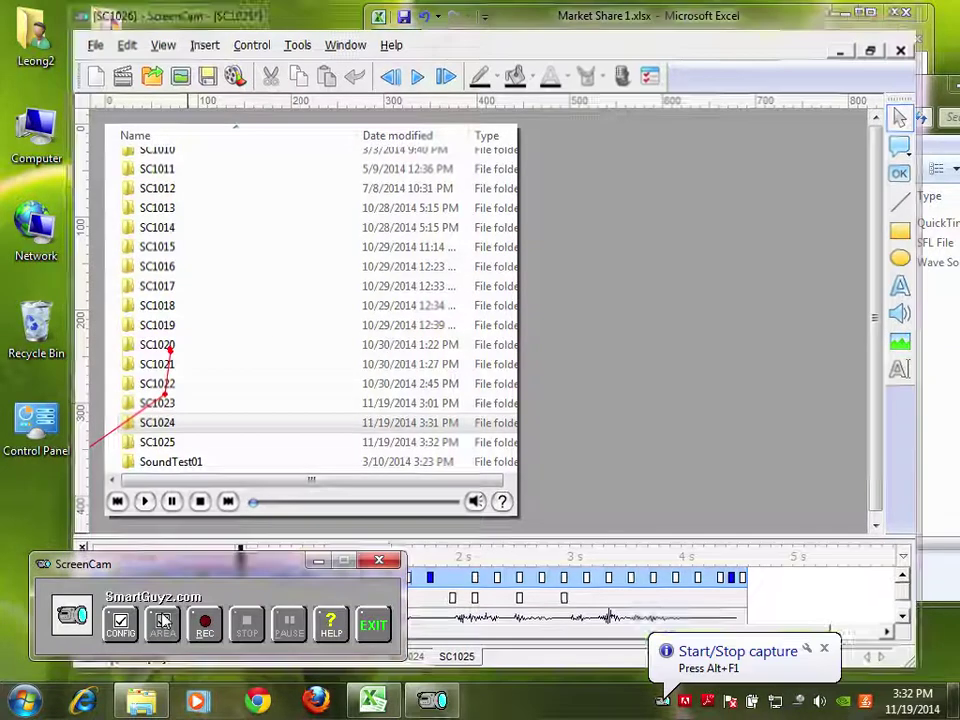
click(824, 648)
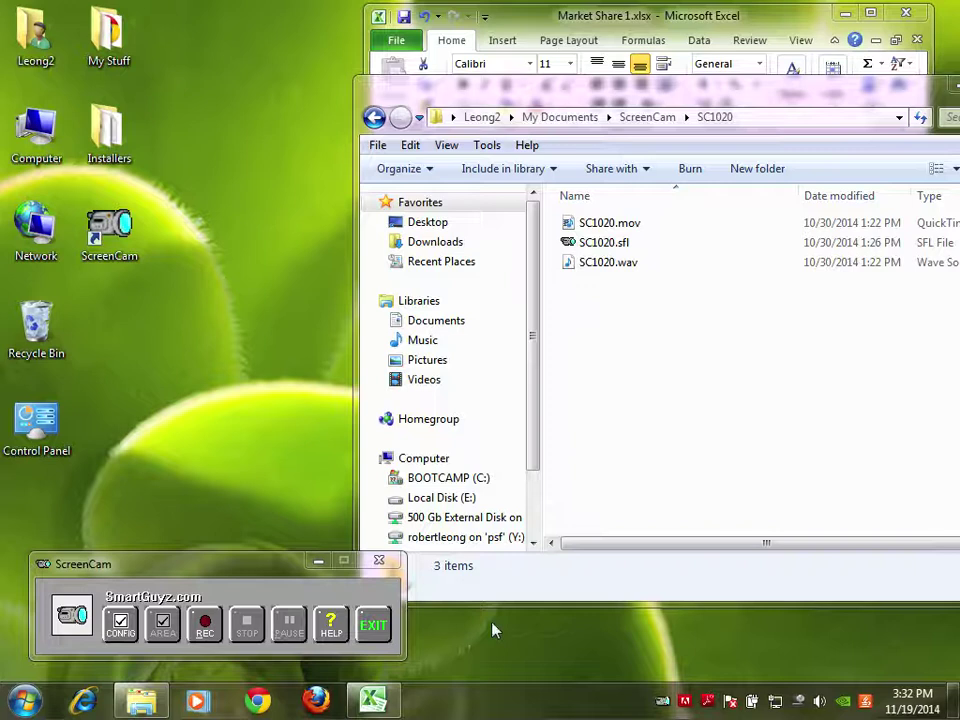
click(210, 628)
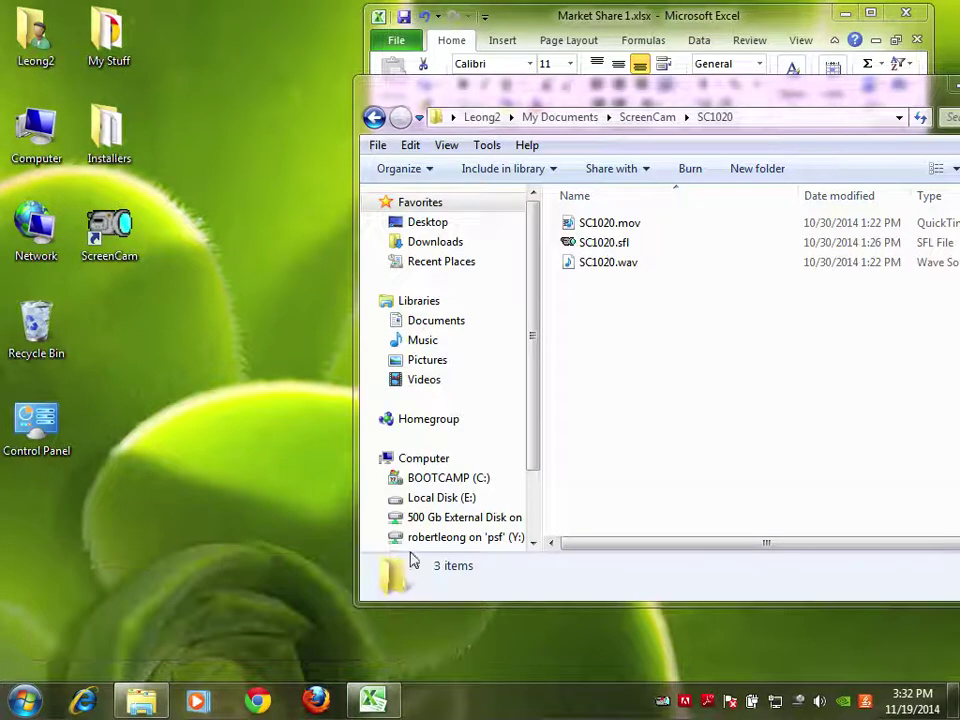
Step: Move Explorer left and maximize the Excel pie chart, then stop recording to produce SC1026
drag(781, 99, 553, 129)
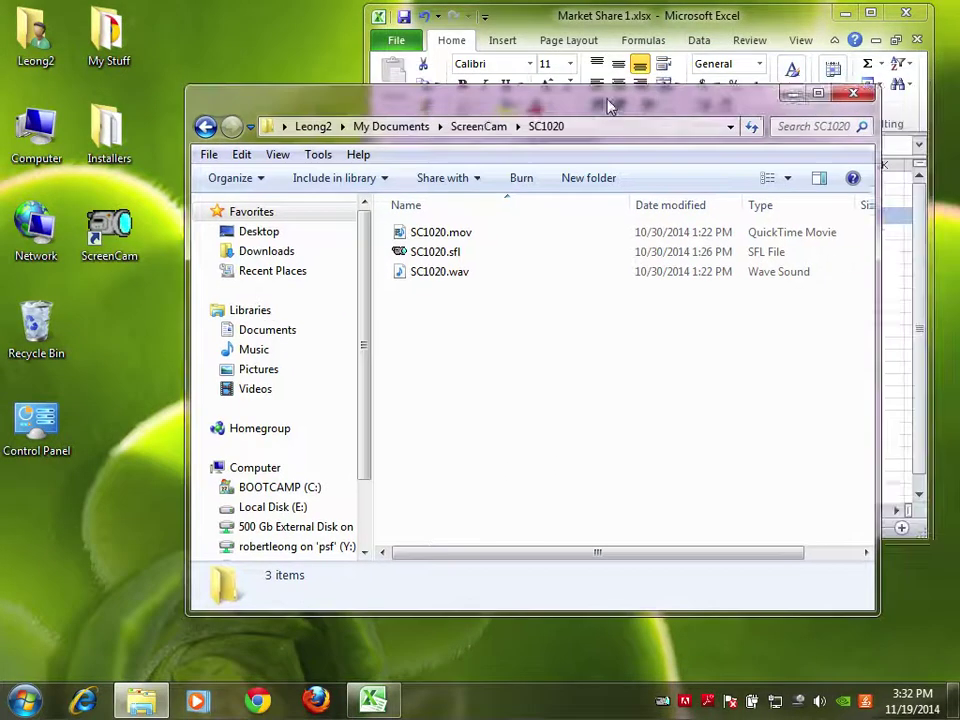
click(533, 20)
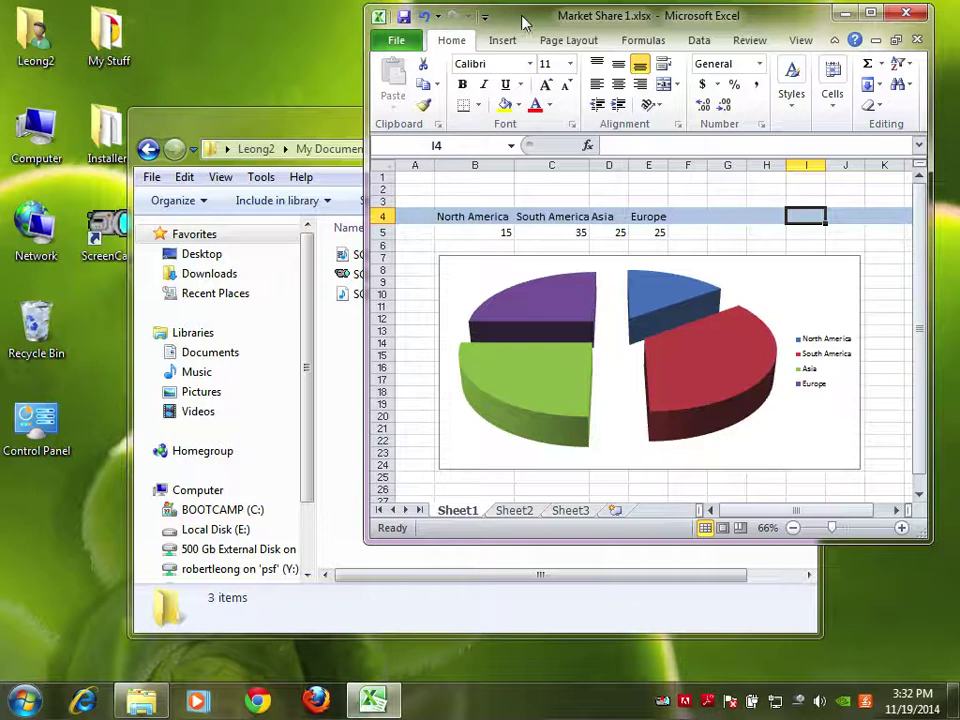
click(876, 17)
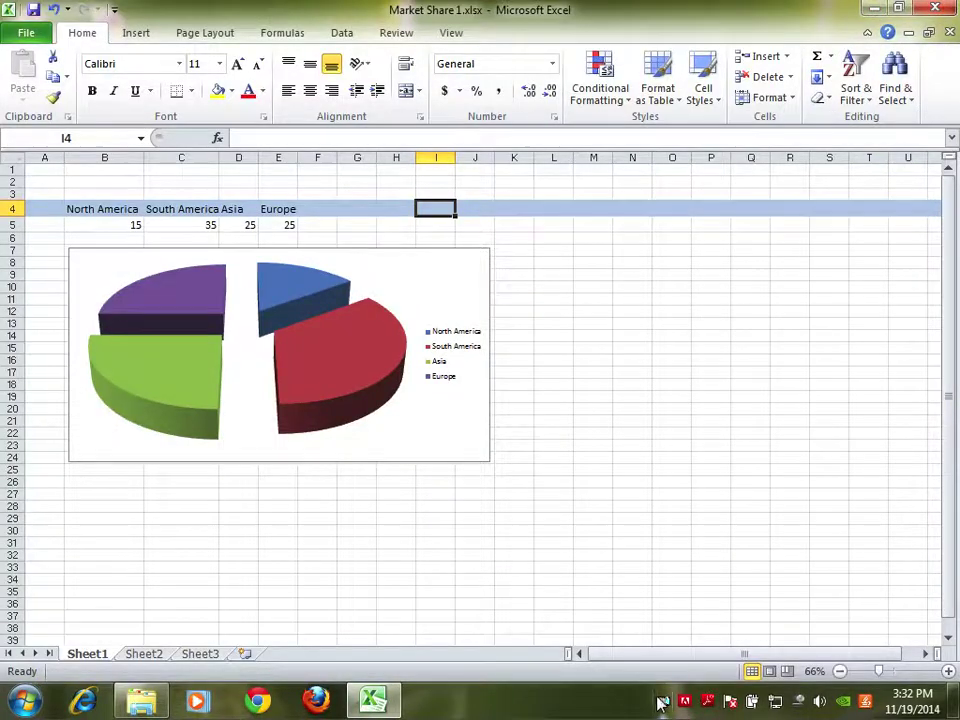
right_click(687, 706)
click(705, 568)
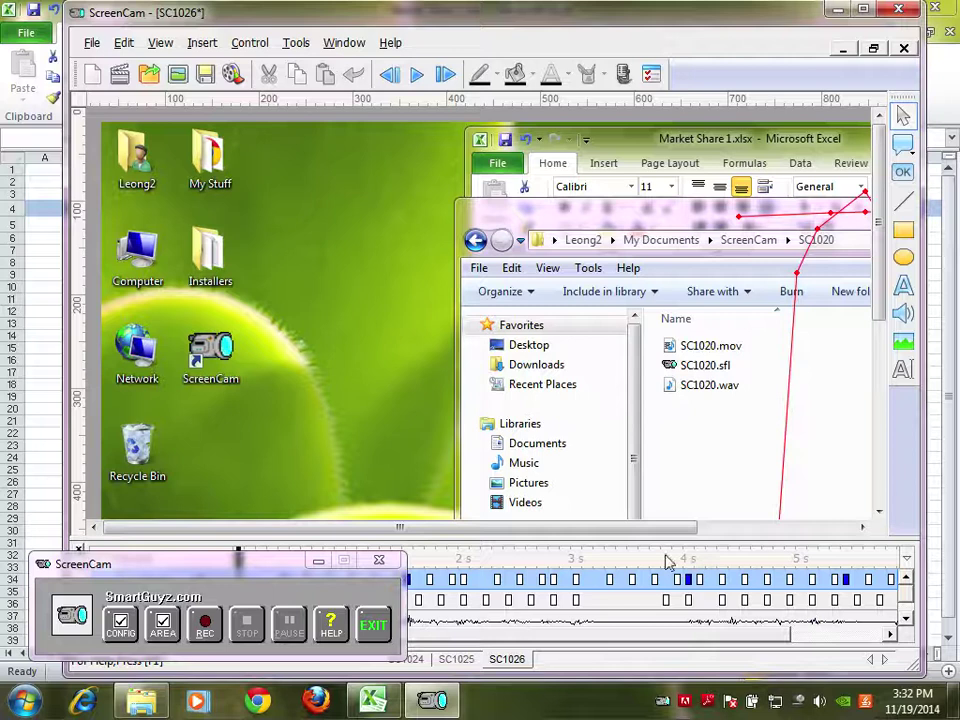
drag(247, 532, 310, 528)
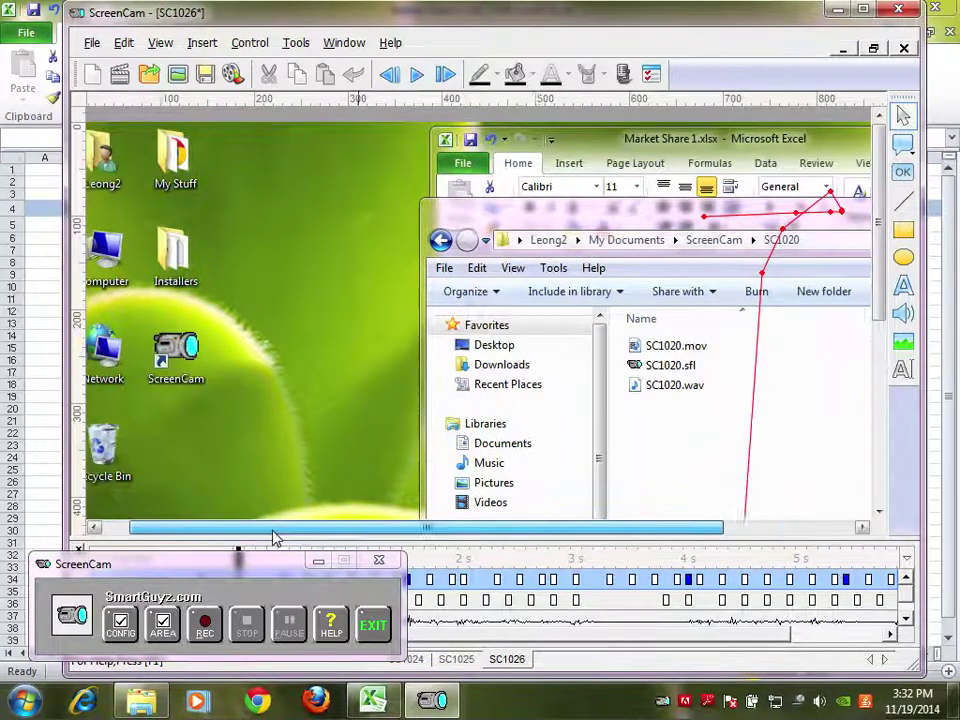